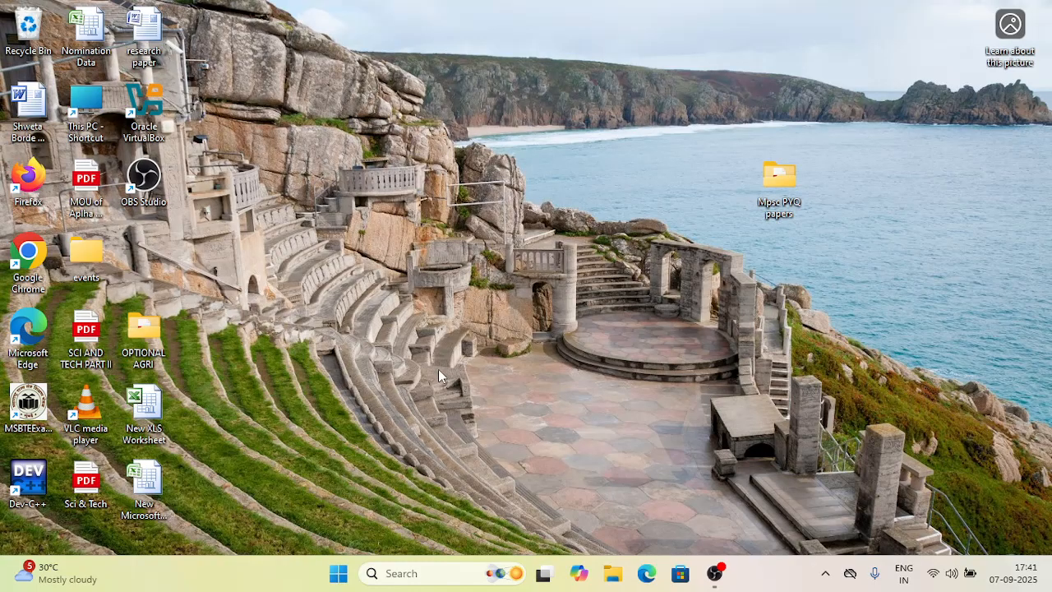
- Launch Chrome and search Google for google cloud
double_click(28, 263)
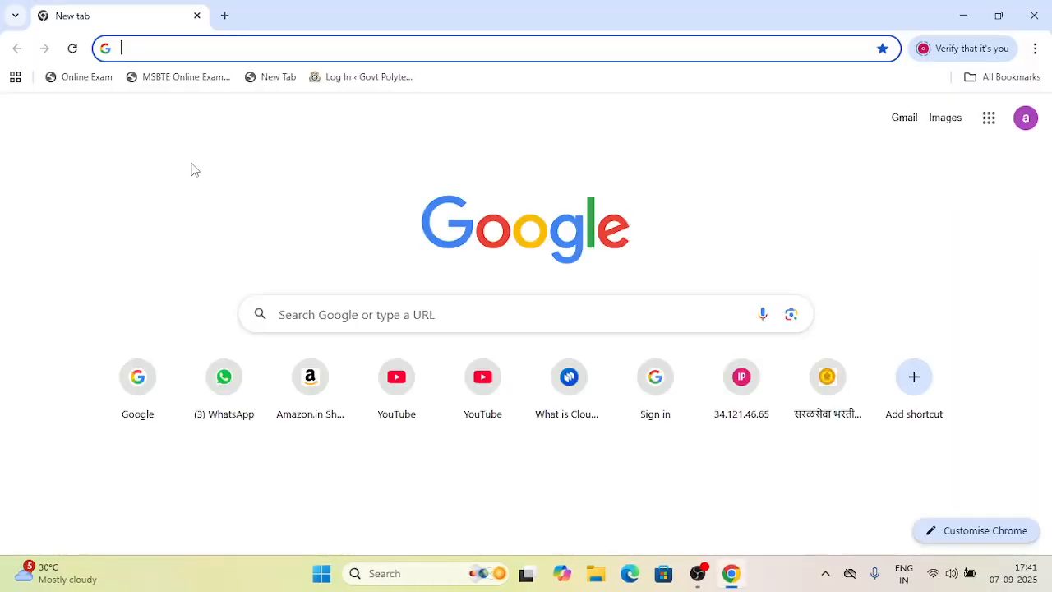
click(388, 319)
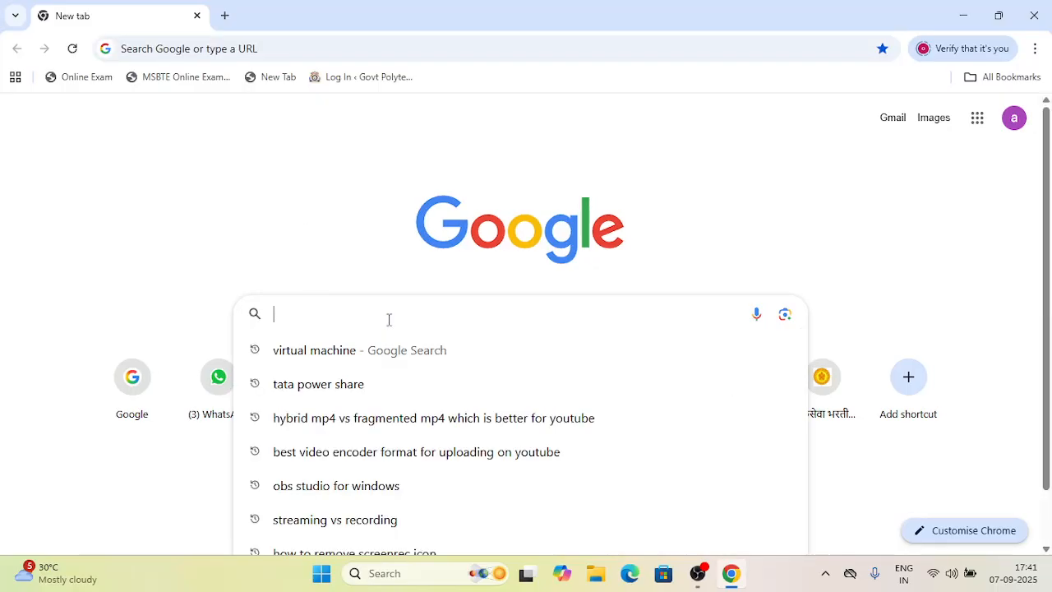
text(google cloud)
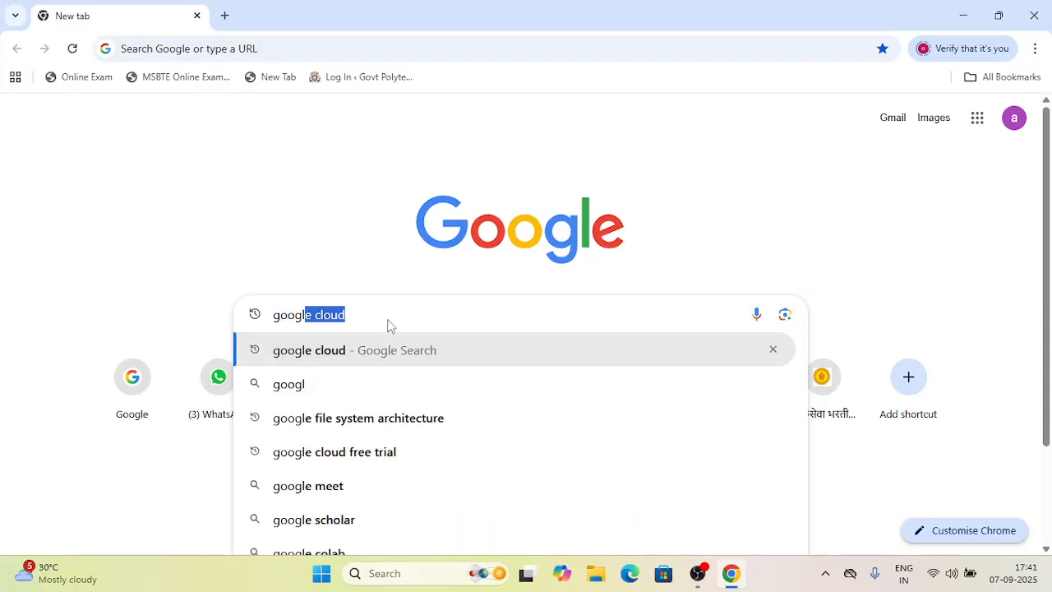
key(Return)
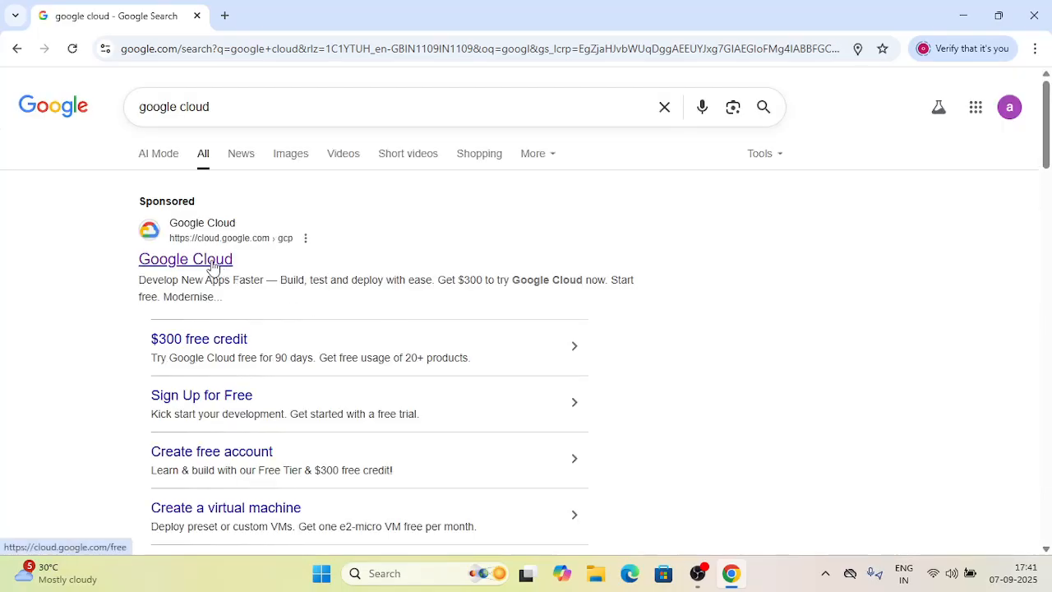
- Open the sponsored Google Cloud result in a new tab and go to its Console
right_click(212, 261)
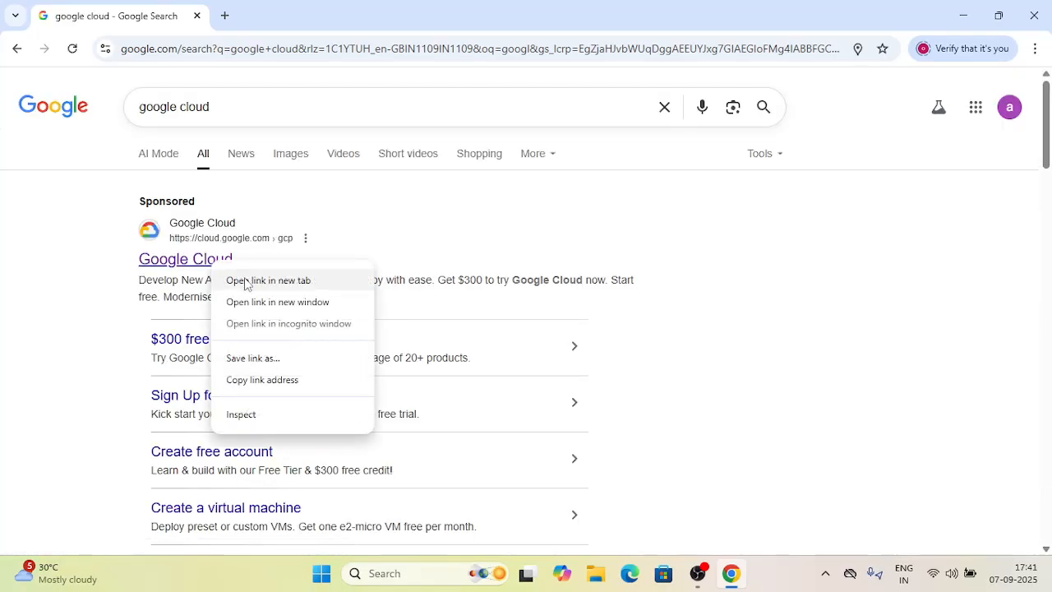
click(247, 280)
click(267, 8)
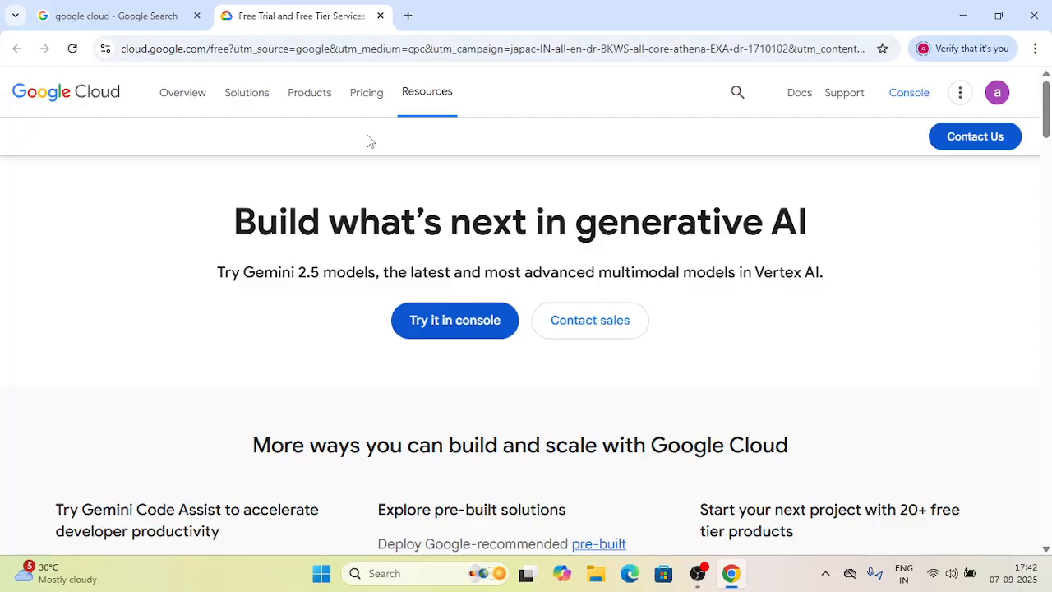
click(905, 105)
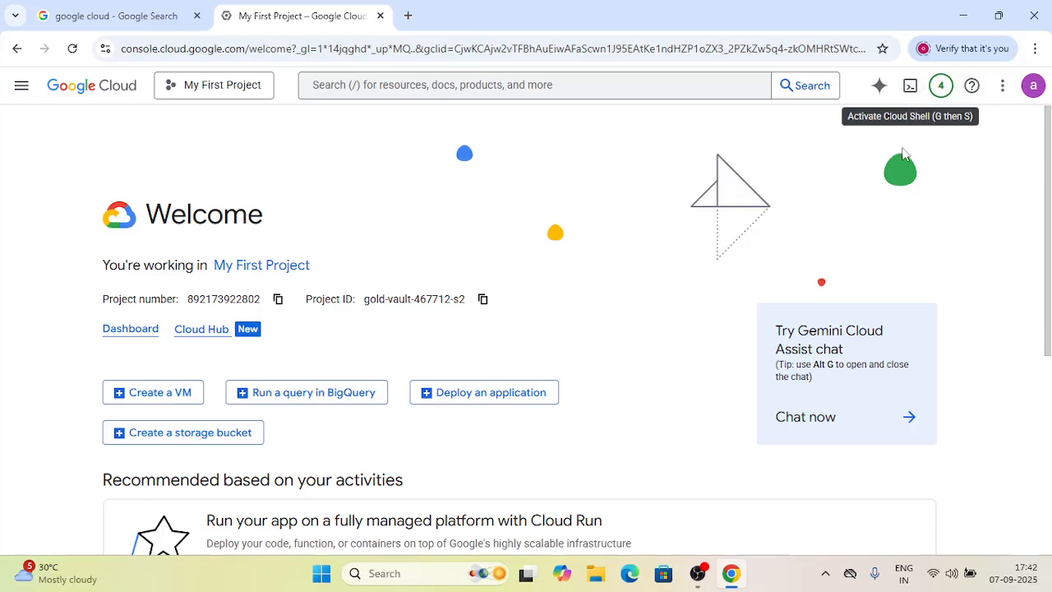
- Open Compute Engine from the console's navigation menu
click(22, 91)
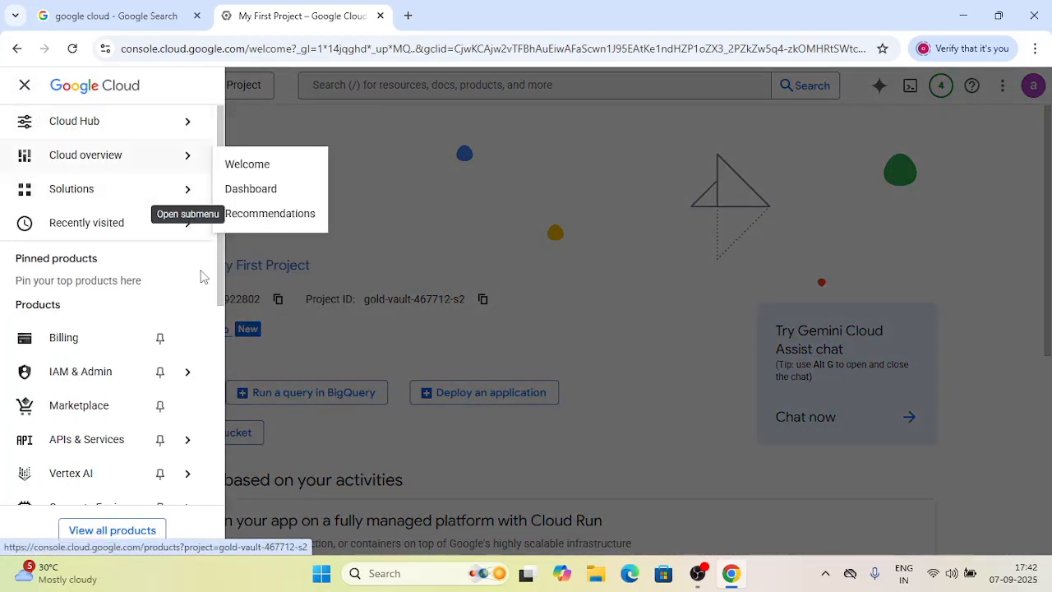
drag(218, 280, 222, 362)
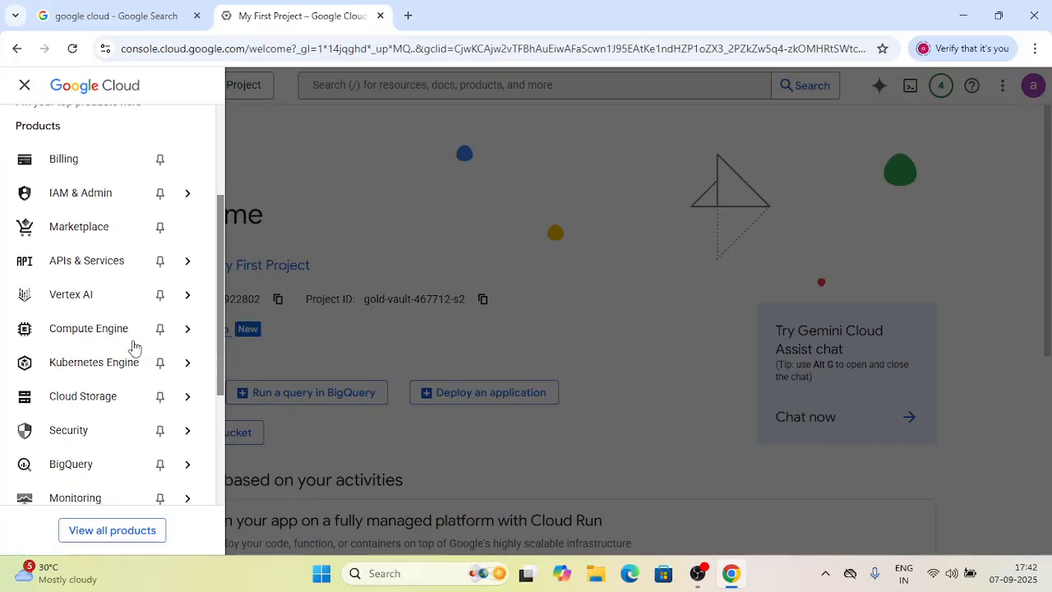
mouse_move(90, 334)
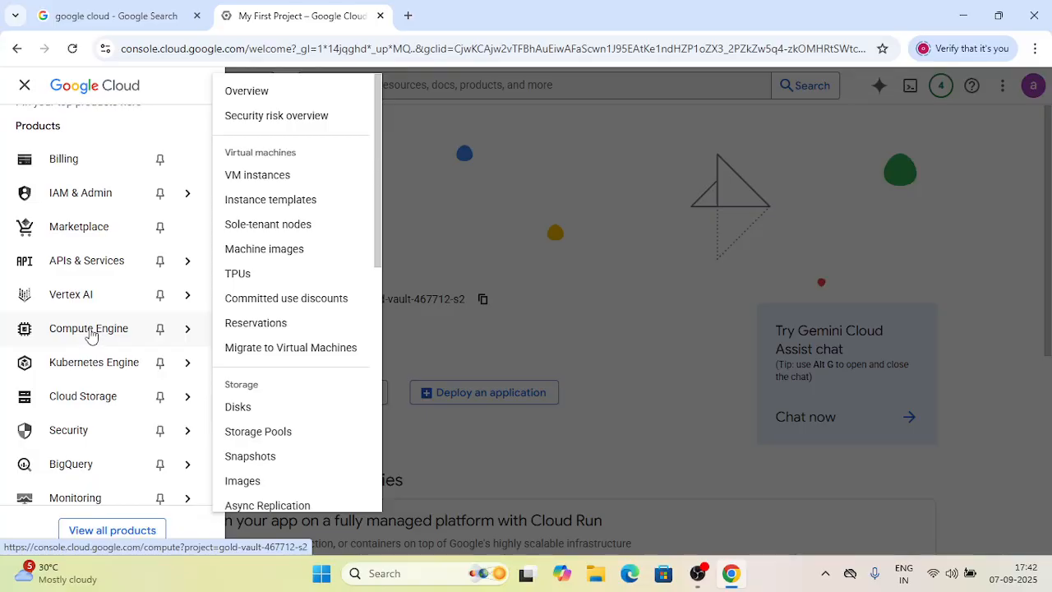
click(91, 334)
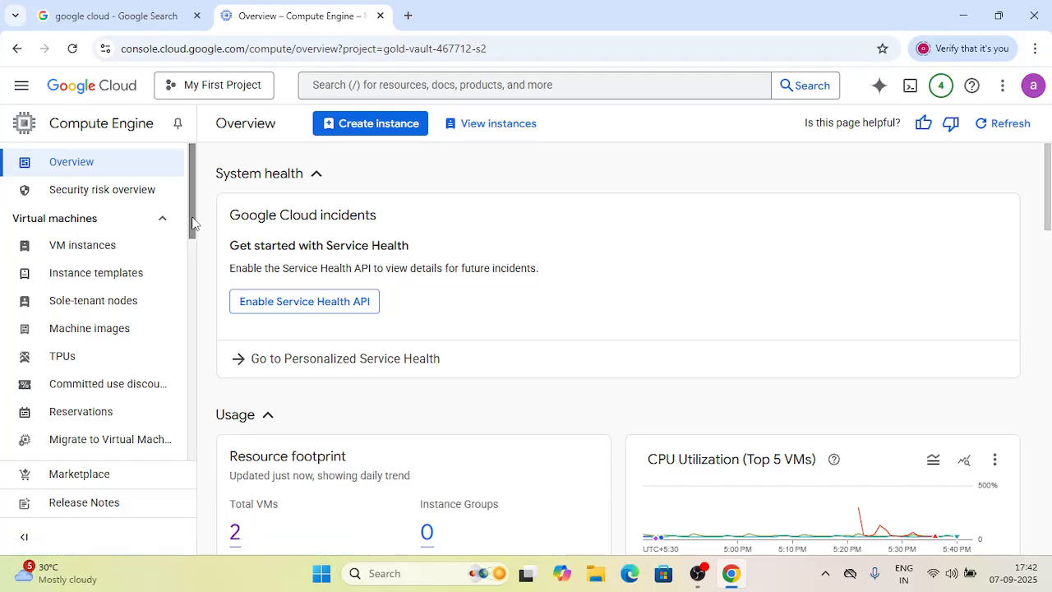
- Open the VM instances list of Compute Engine
scroll(194, 222, down, 1)
scroll(193, 222, up, 1)
click(88, 254)
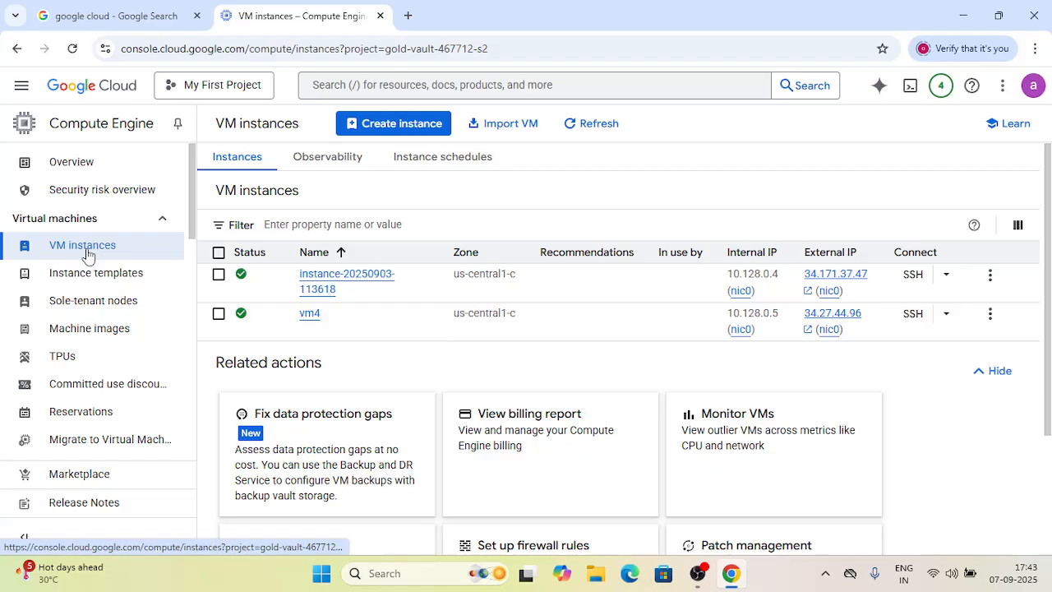
- Start creating a new instance and name it virtual-machine-7
click(387, 132)
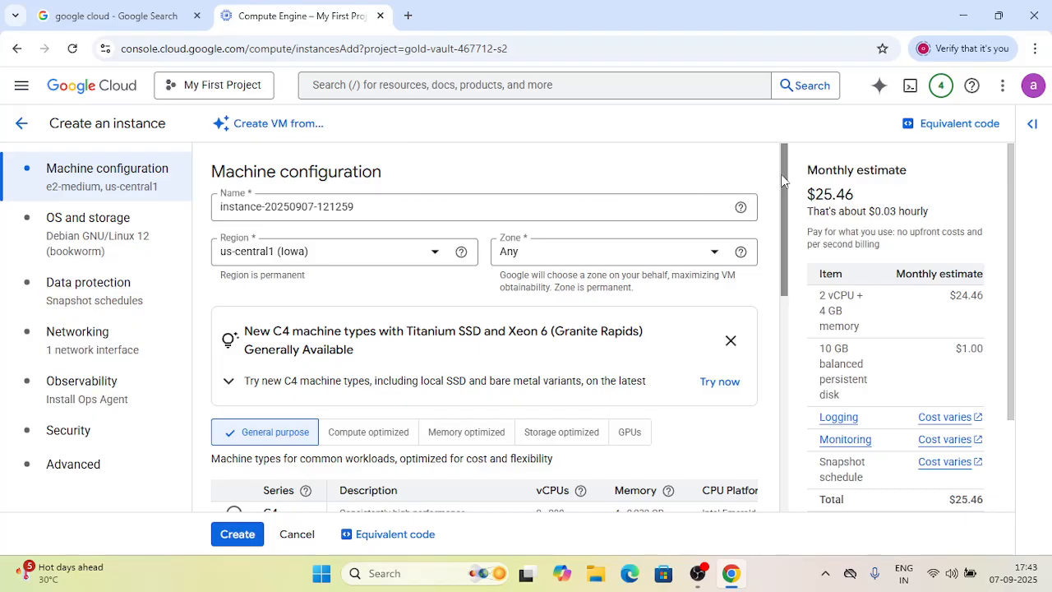
click(382, 209)
key(BackSpace)
key(BackSpace)
key(BackSpace)
key(BackSpace)
key(BackSpace)
key(BackSpace)
key(BackSpace)
key(BackSpace)
key(BackSpace)
key(BackSpace)
key(BackSpace)
key(BackSpace)
key(BackSpace)
key(BackSpace)
key(BackSpace)
key(BackSpace)
key(BackSpace)
key(BackSpace)
key(BackSpace)
key(BackSpace)
text(virtual-machine-)
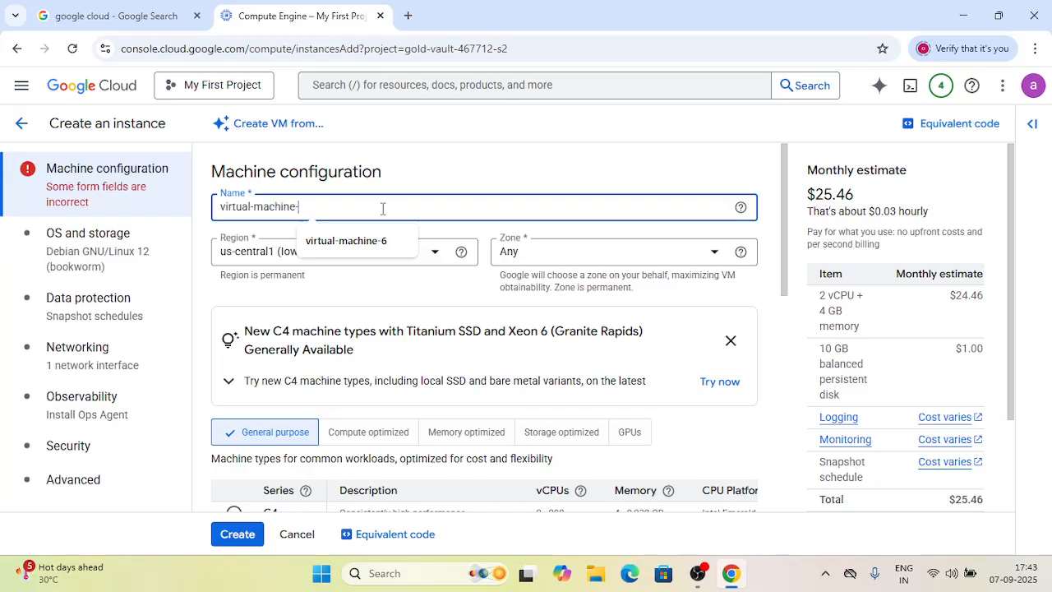
text(7)
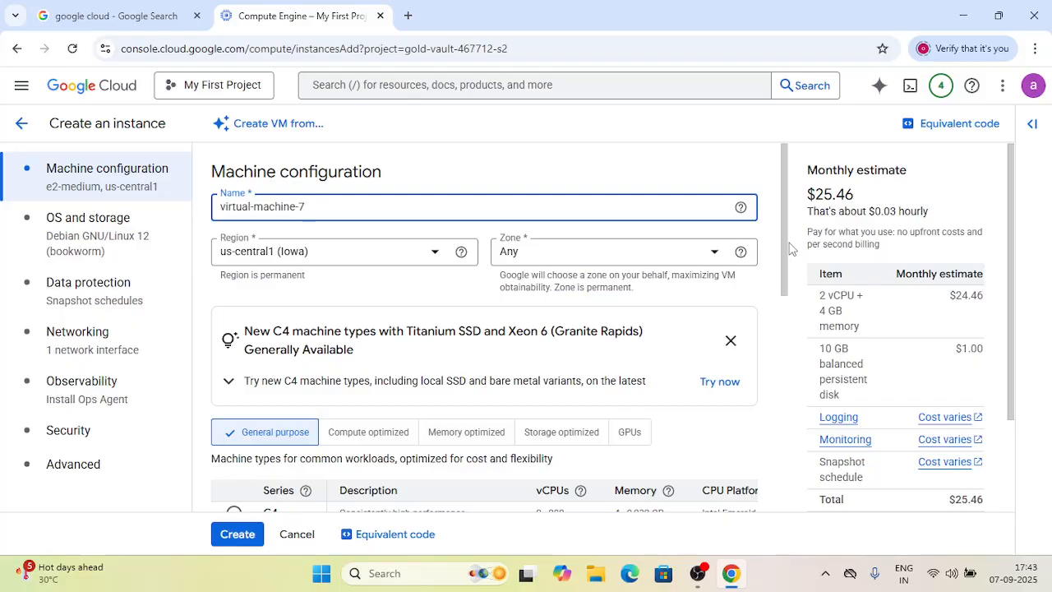
- Choose the e2-micro preset machine type and create the instance
drag(782, 246, 789, 362)
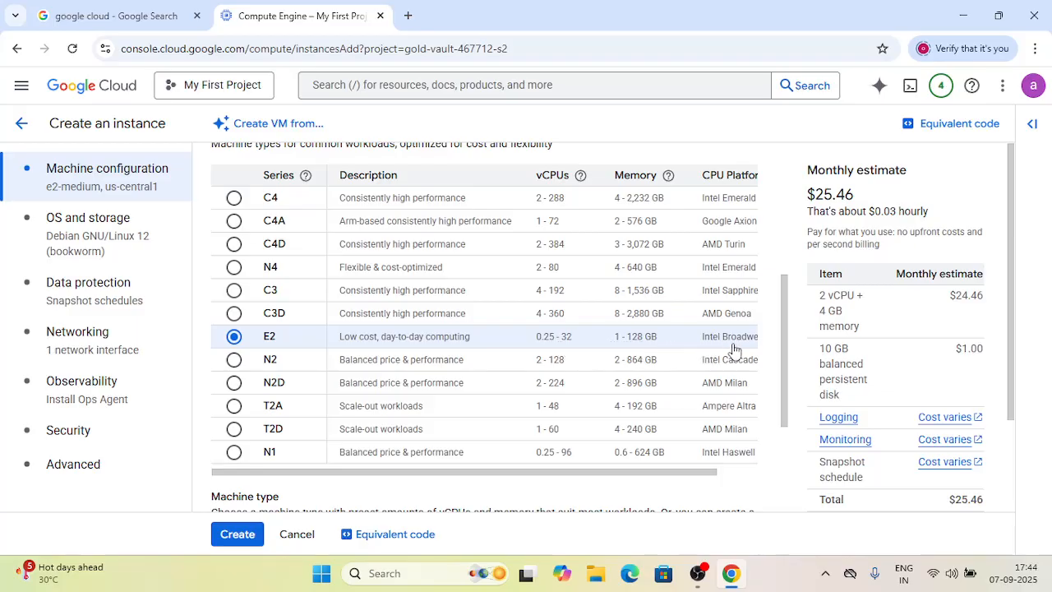
drag(781, 340, 783, 443)
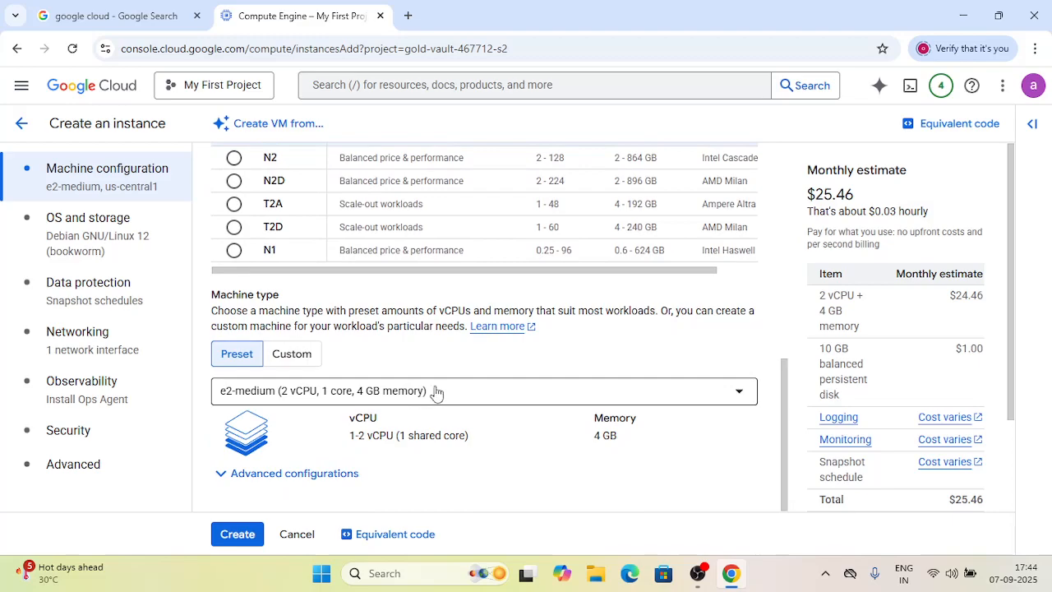
click(568, 397)
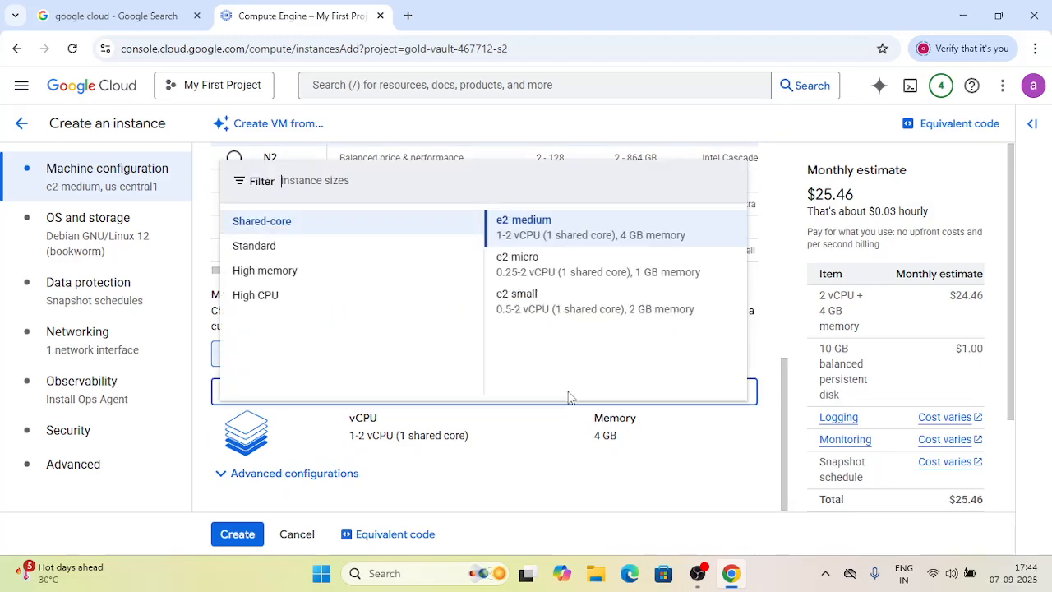
click(526, 274)
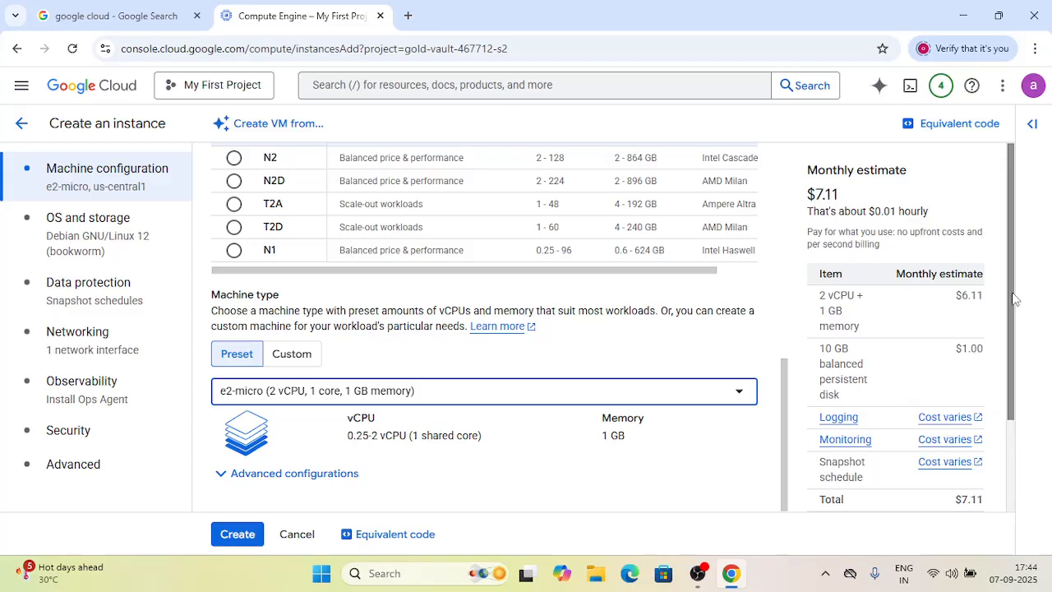
scroll(946, 329, down, 2)
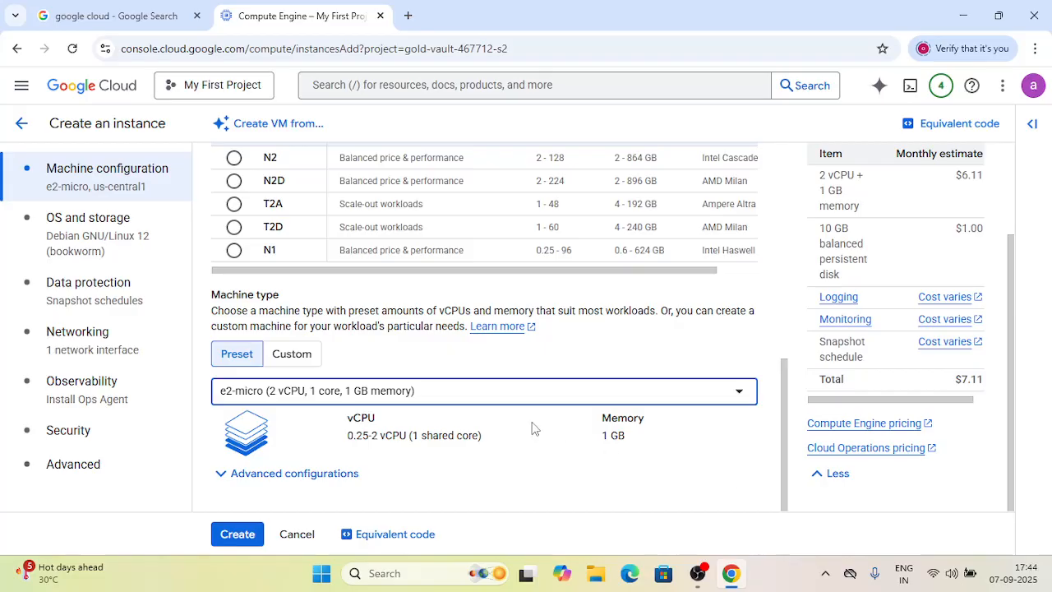
click(241, 536)
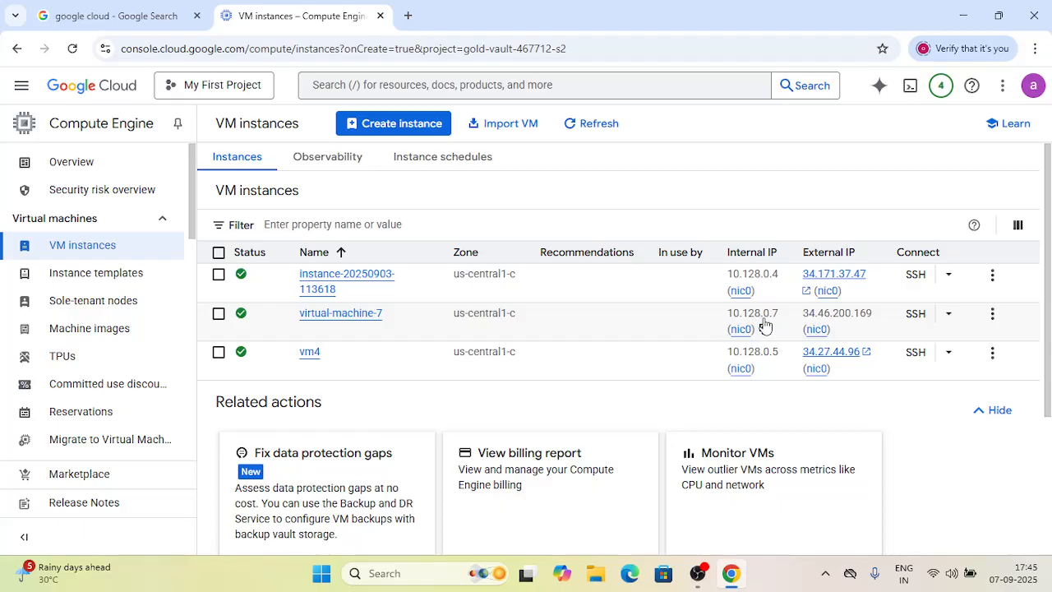
- Edit virtual-machine-7 to allow HTTP and HTTPS traffic in its firewall settings and save
click(335, 315)
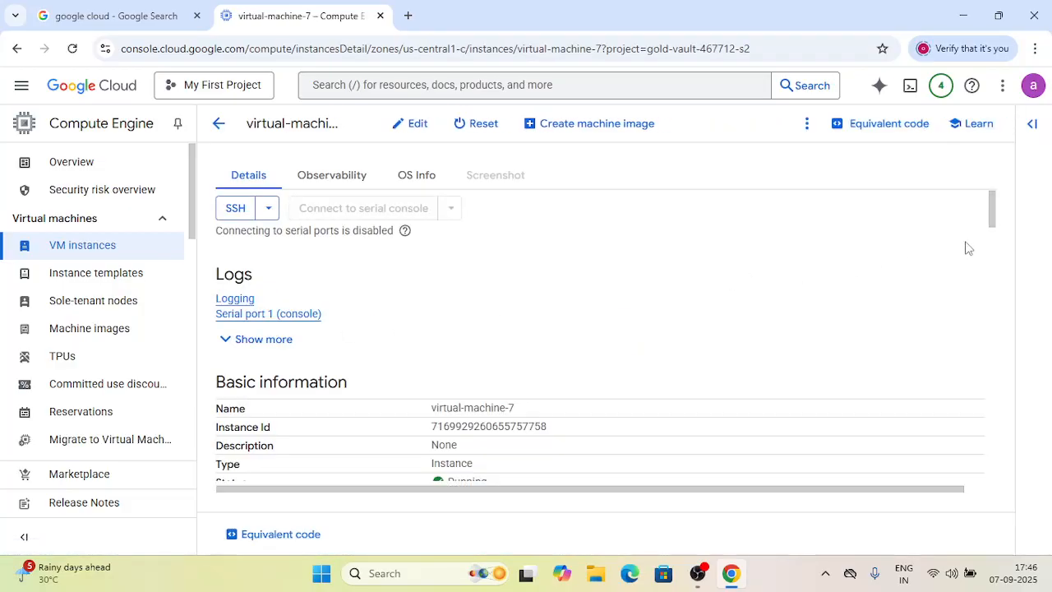
drag(989, 209, 988, 207)
click(415, 127)
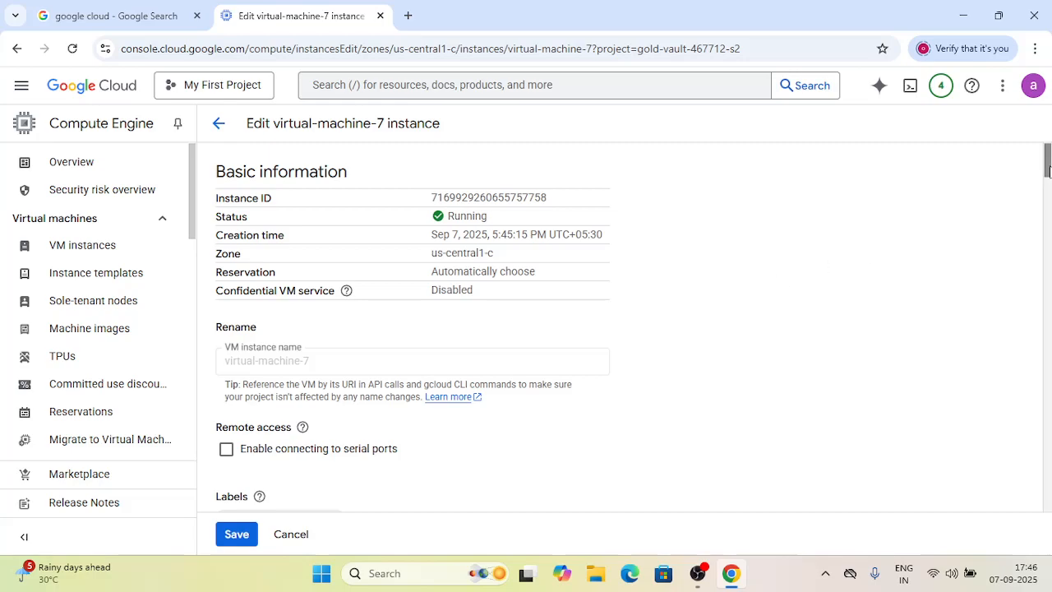
scroll(1047, 182, down, 1)
drag(1048, 183, 1049, 271)
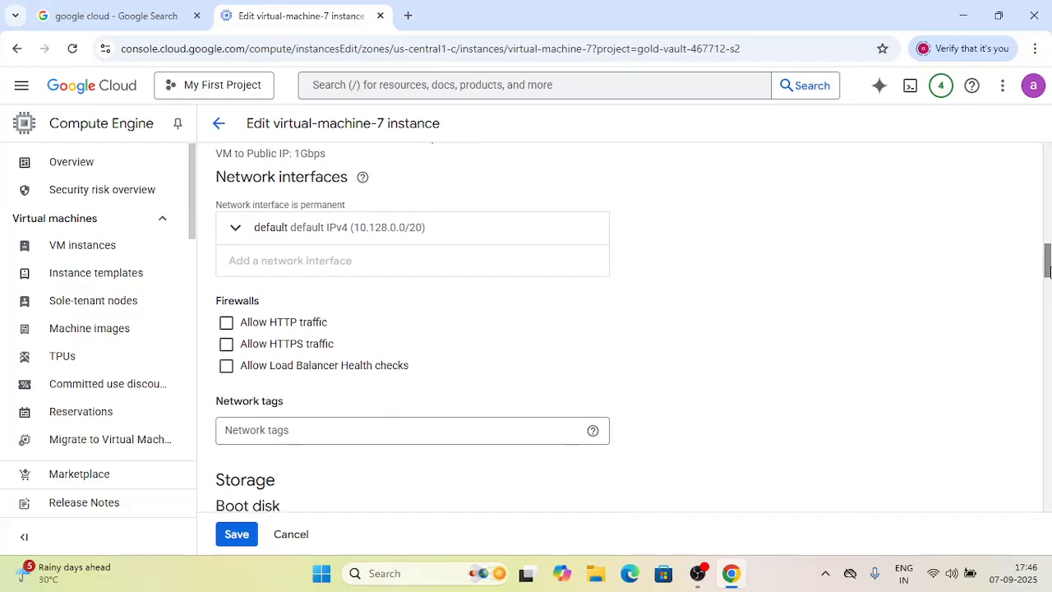
click(226, 323)
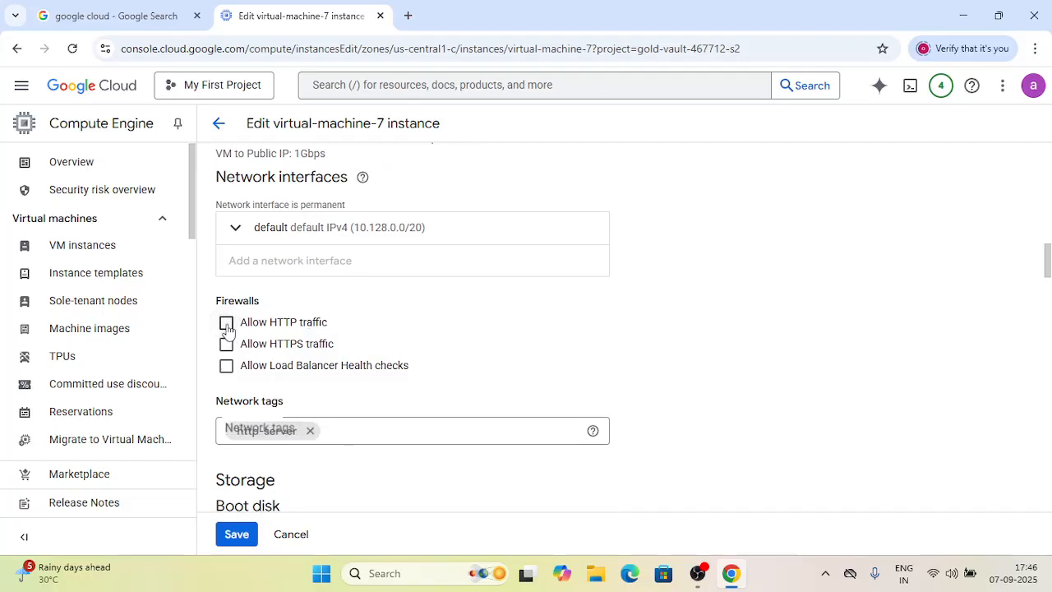
click(226, 346)
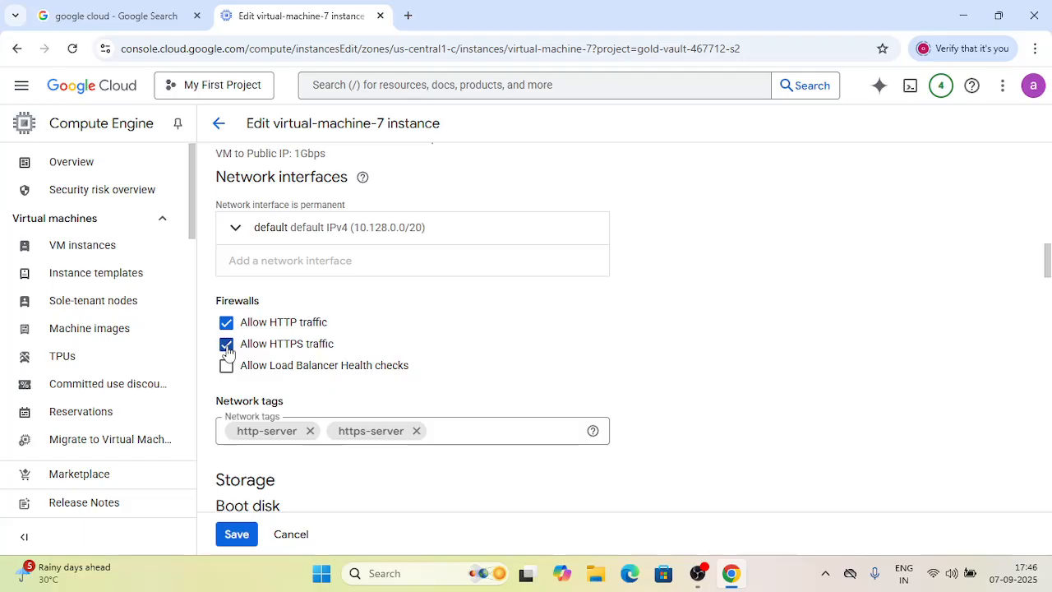
click(236, 536)
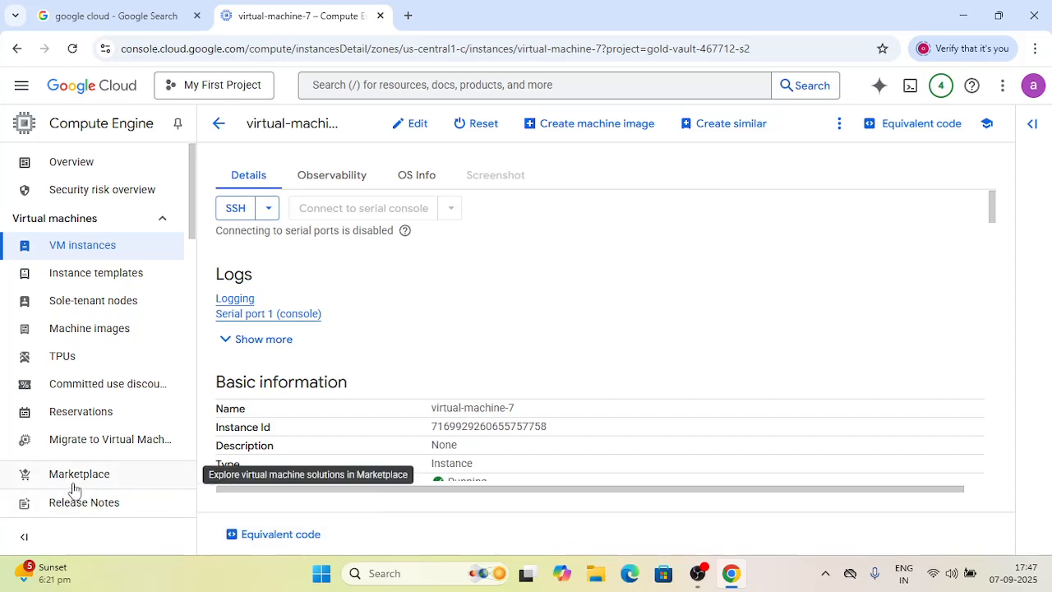
- Return to the VM instances list and copy virtual-machine-7's external IP address
click(219, 125)
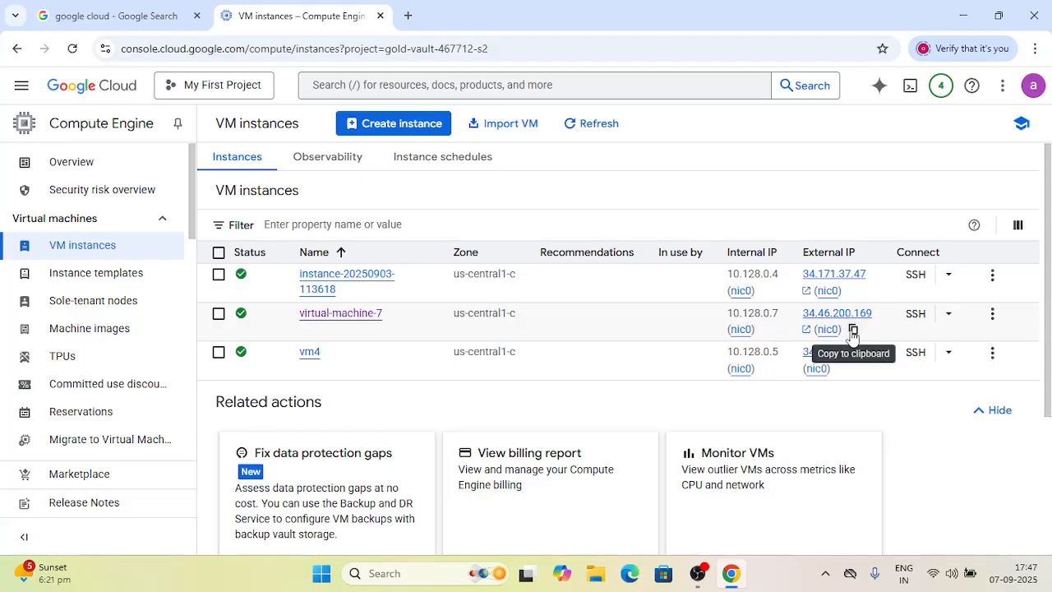
click(852, 330)
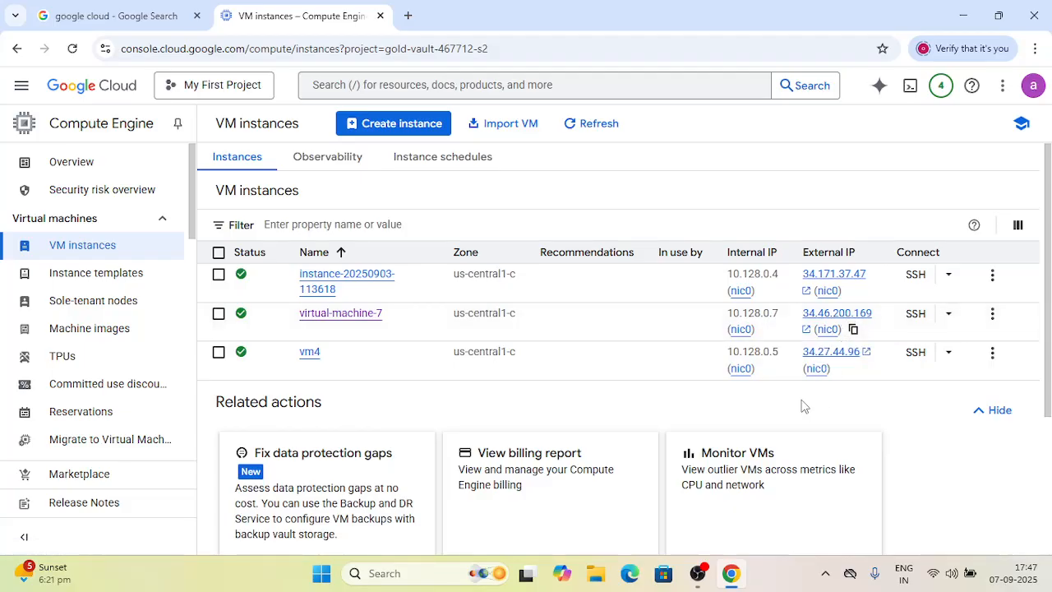
click(409, 16)
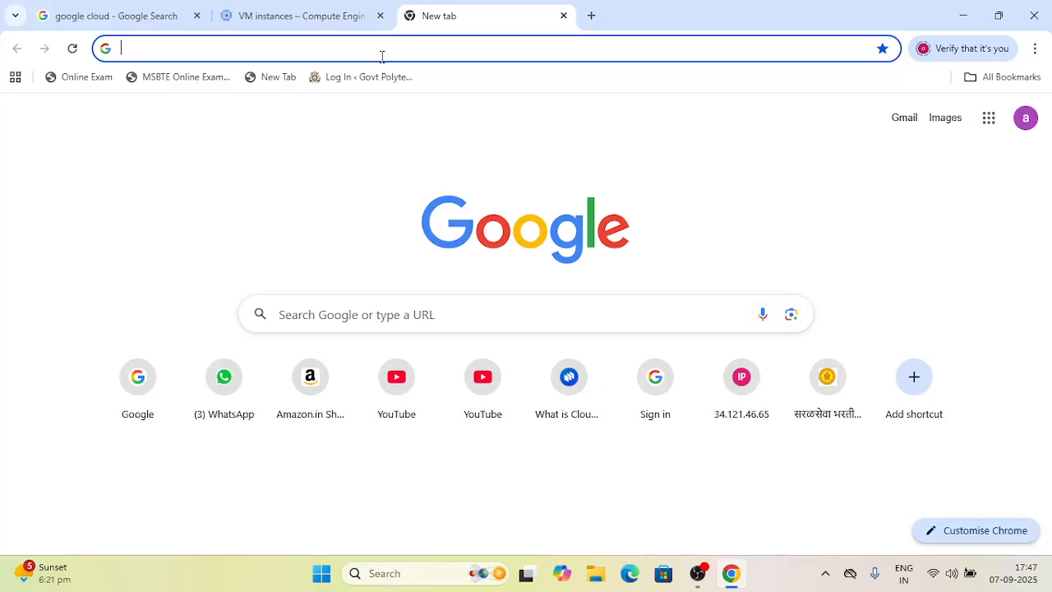
text(http)
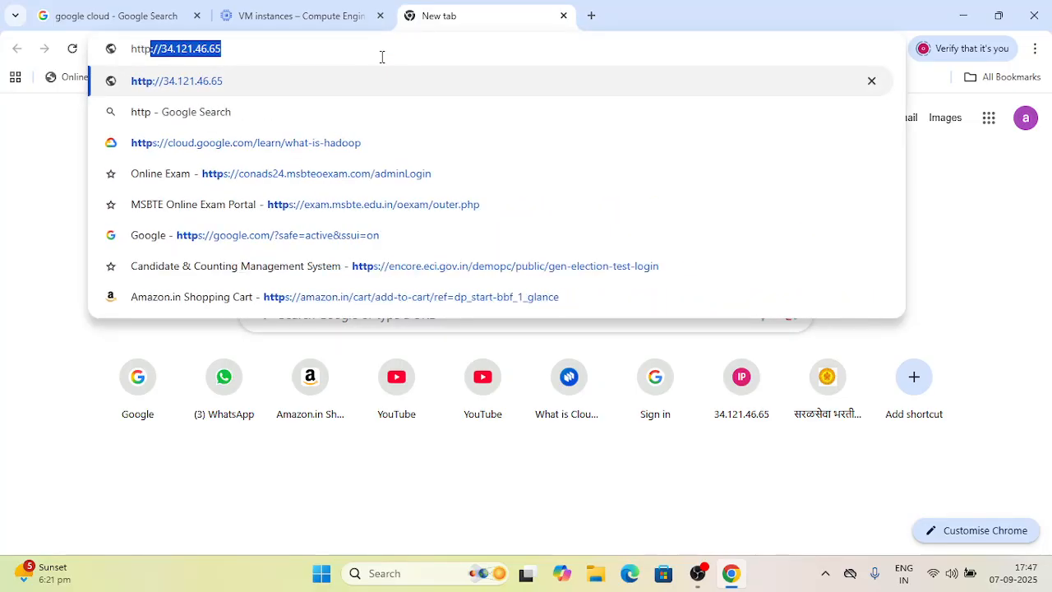
text(:)
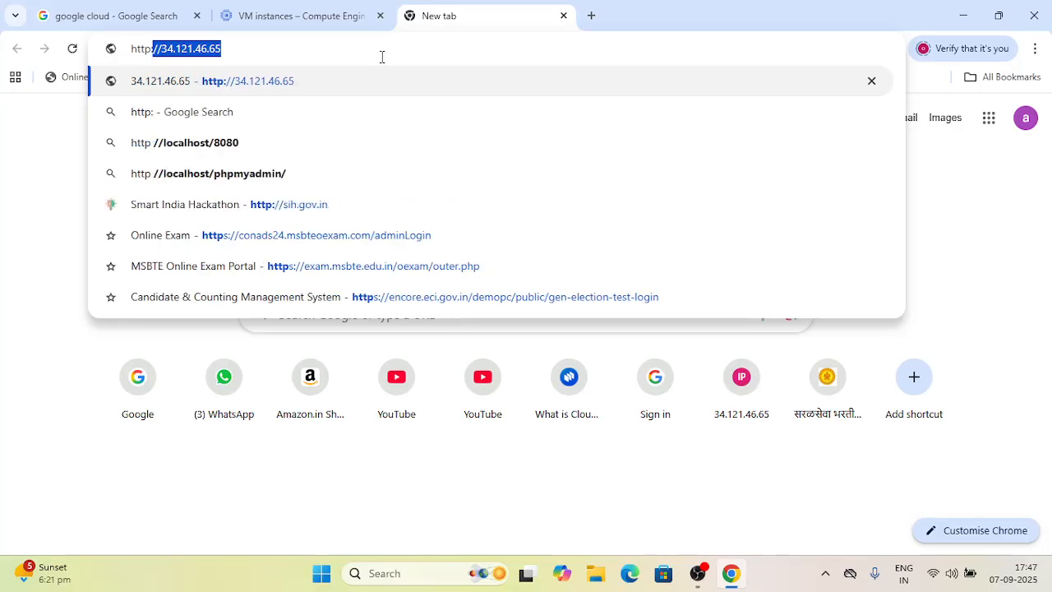
text(//)
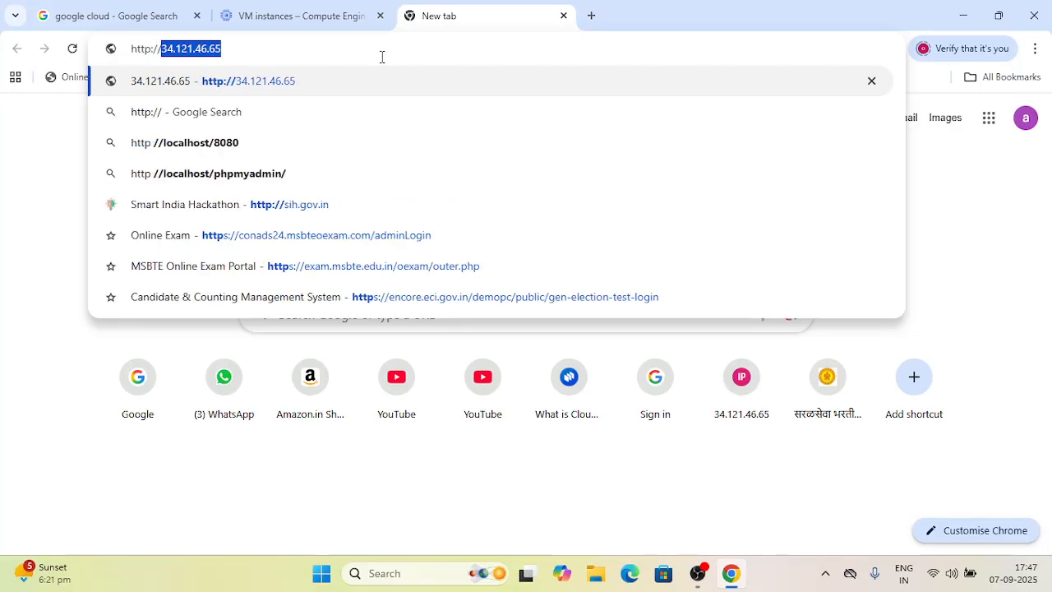
key(ctrl+v)
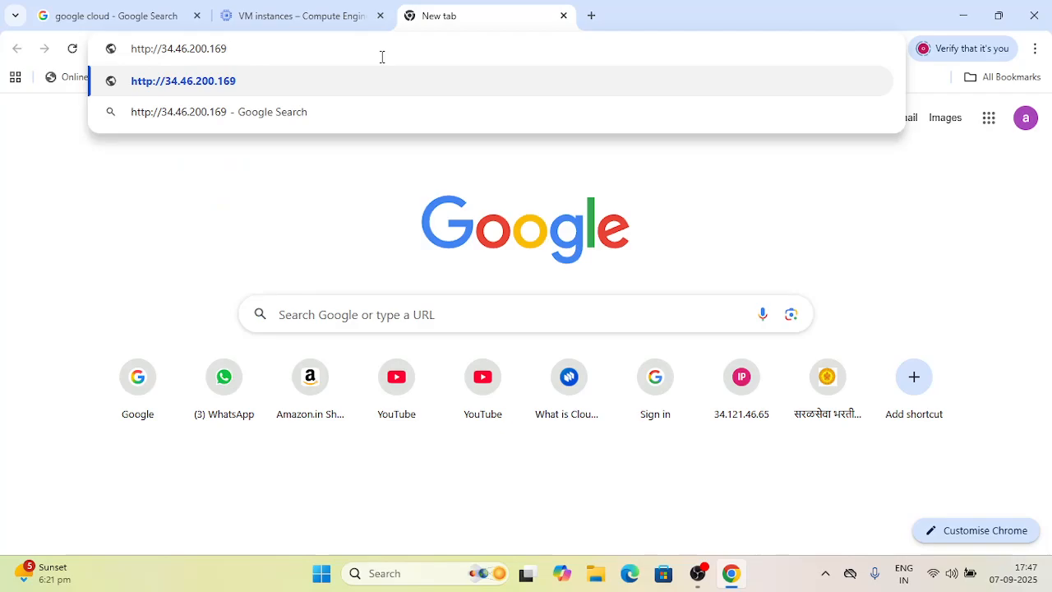
key(Return)
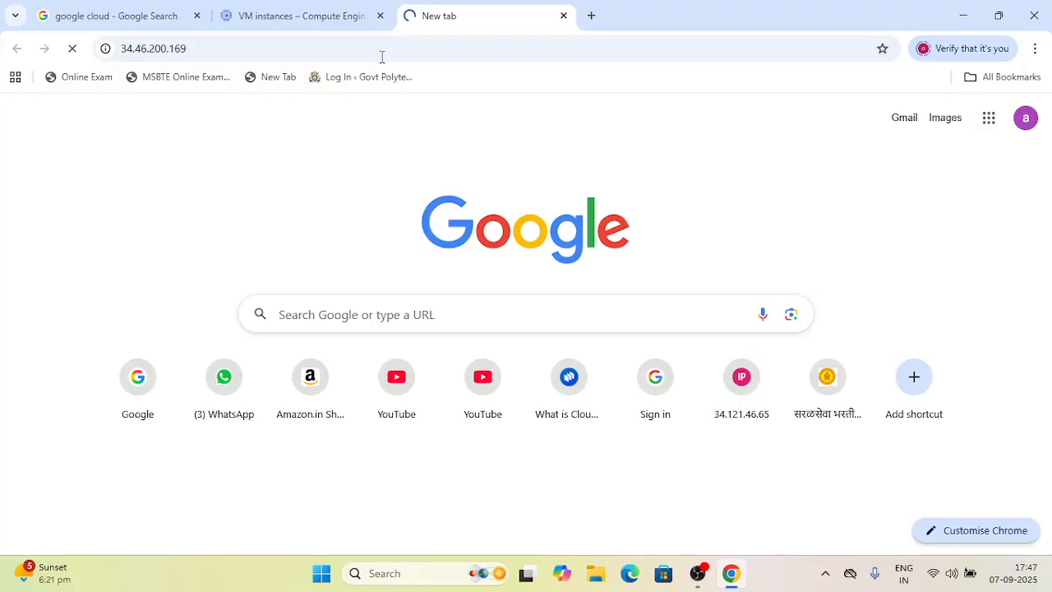
key(F5)
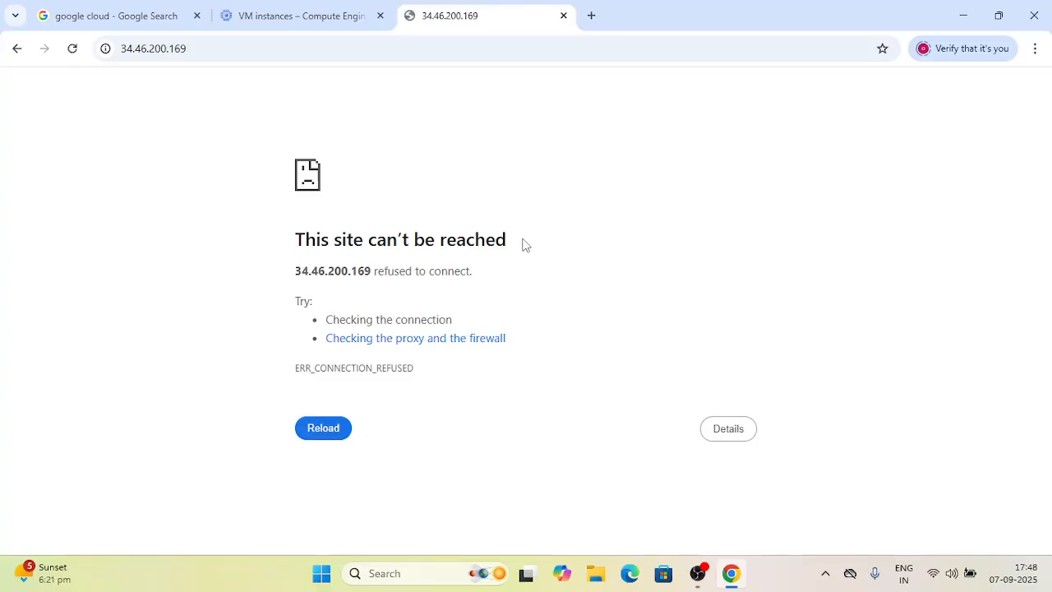
key(F5)
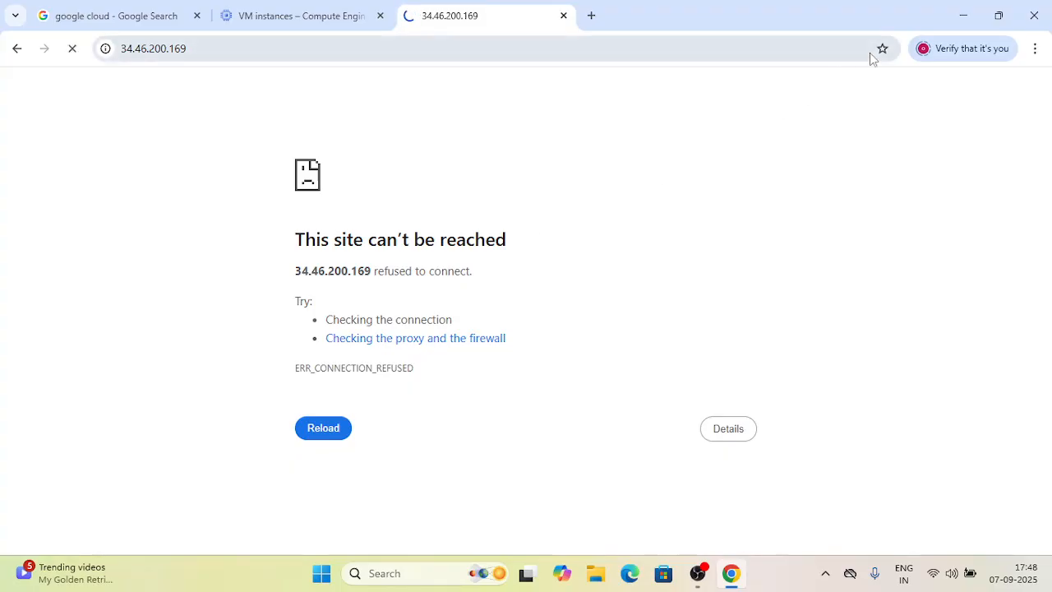
- Open an SSH-in-browser session to virtual-machine-7, authorize it and maximize the terminal window
click(963, 15)
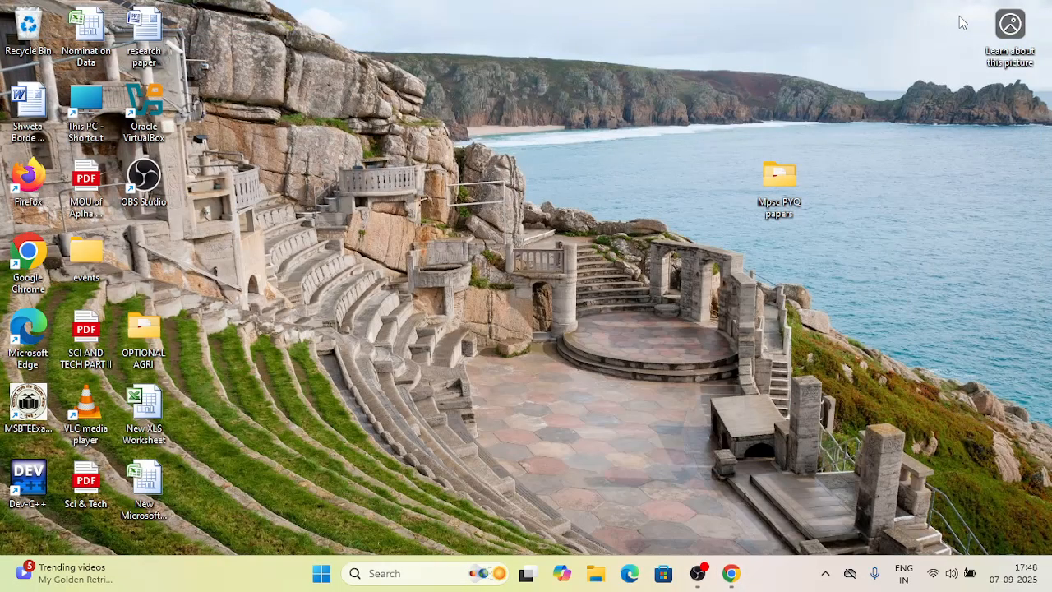
click(730, 573)
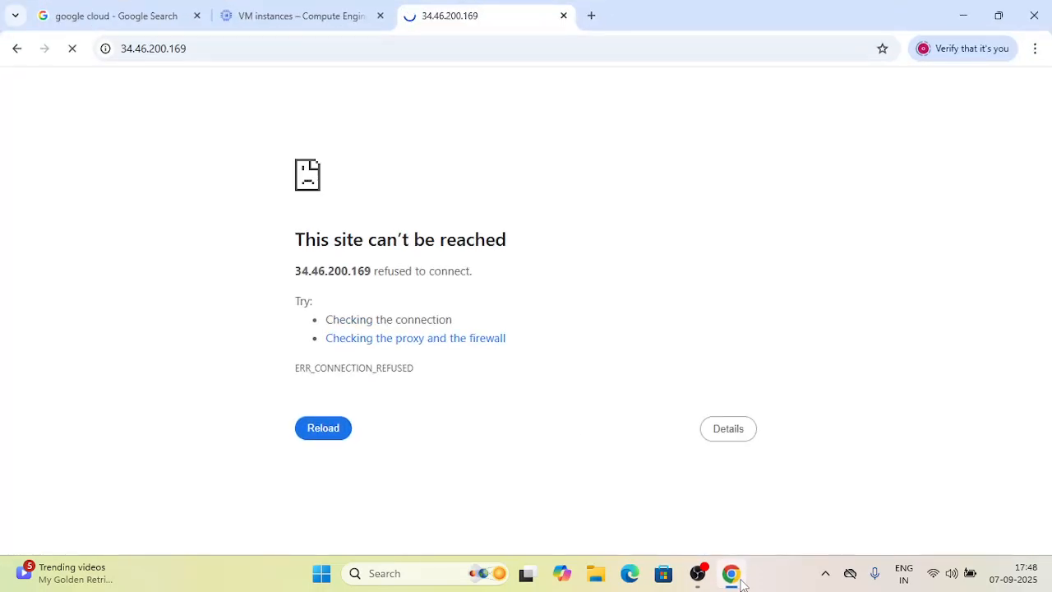
click(256, 6)
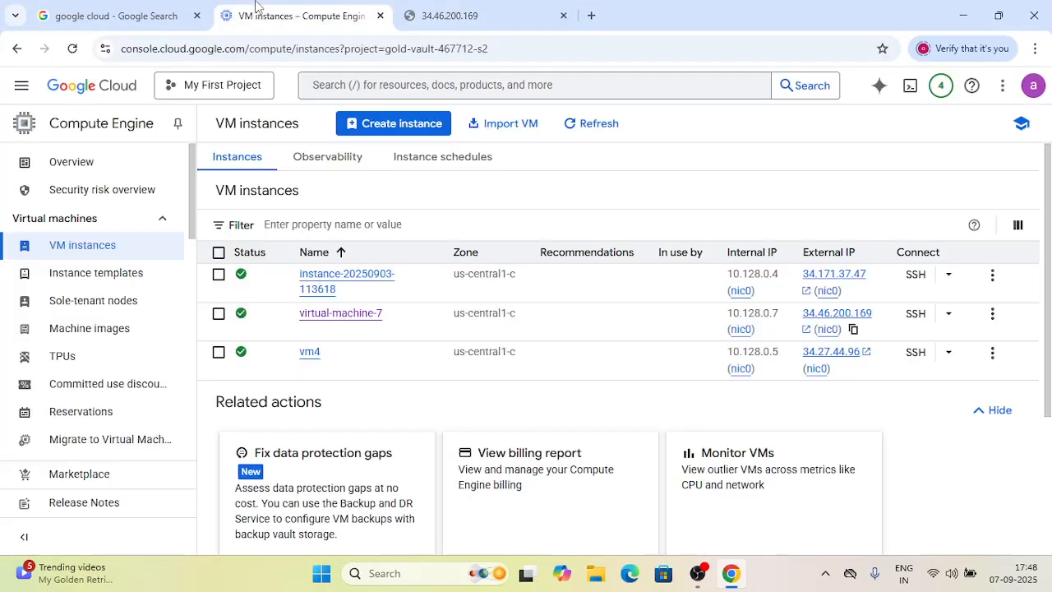
click(918, 317)
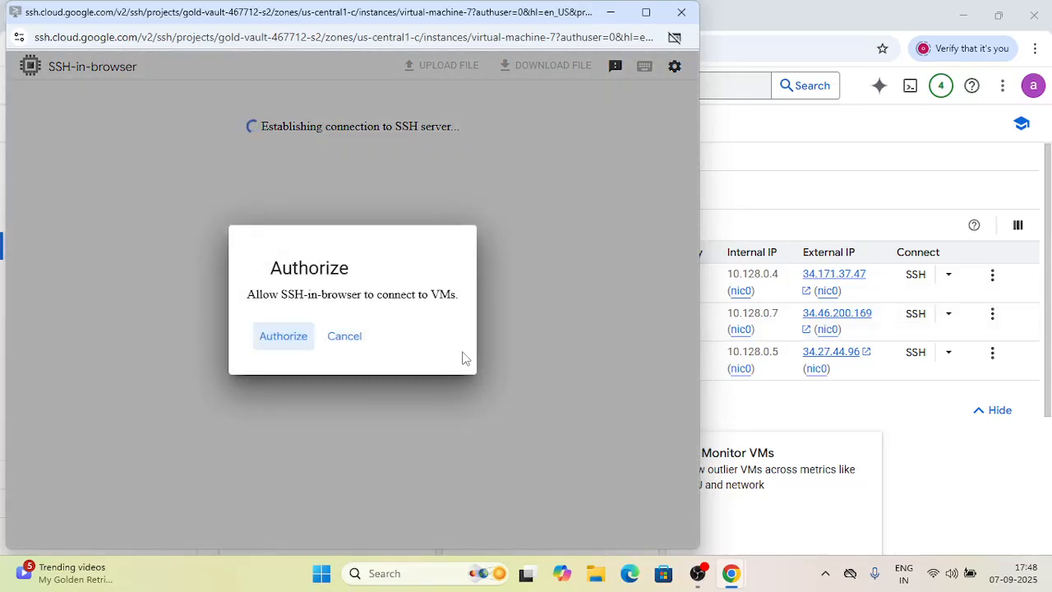
click(278, 346)
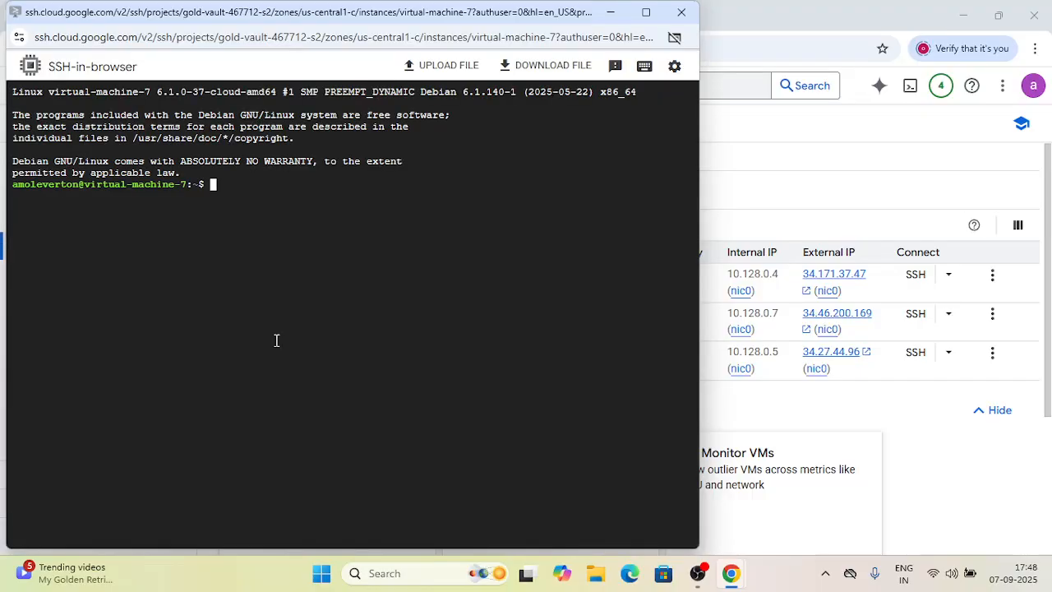
click(646, 12)
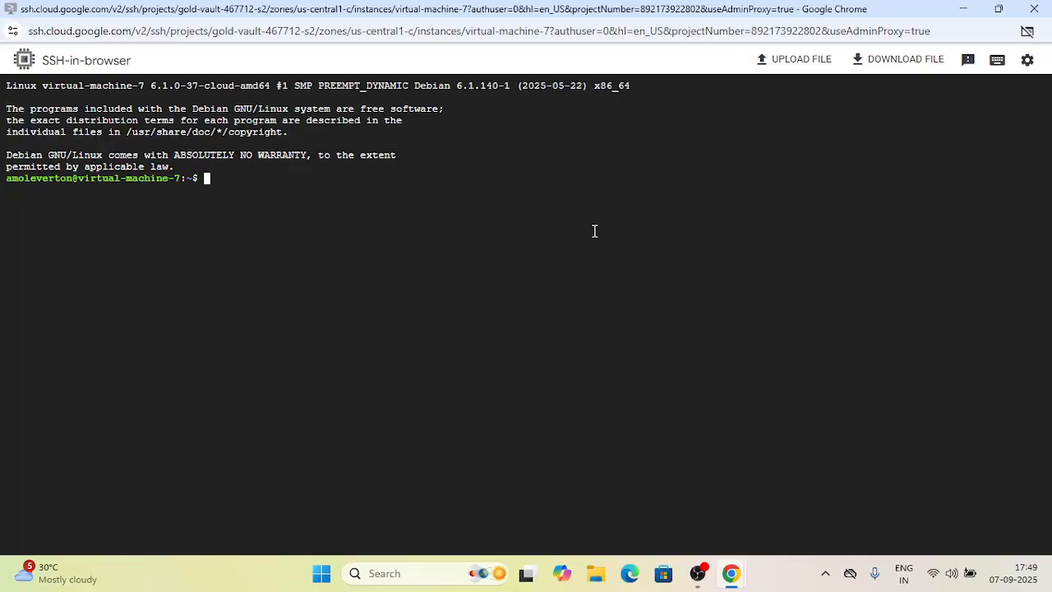
- Switch to the root shell with sudo -i and refresh package lists with apt-get update
text(sudo -i)
key(Return)
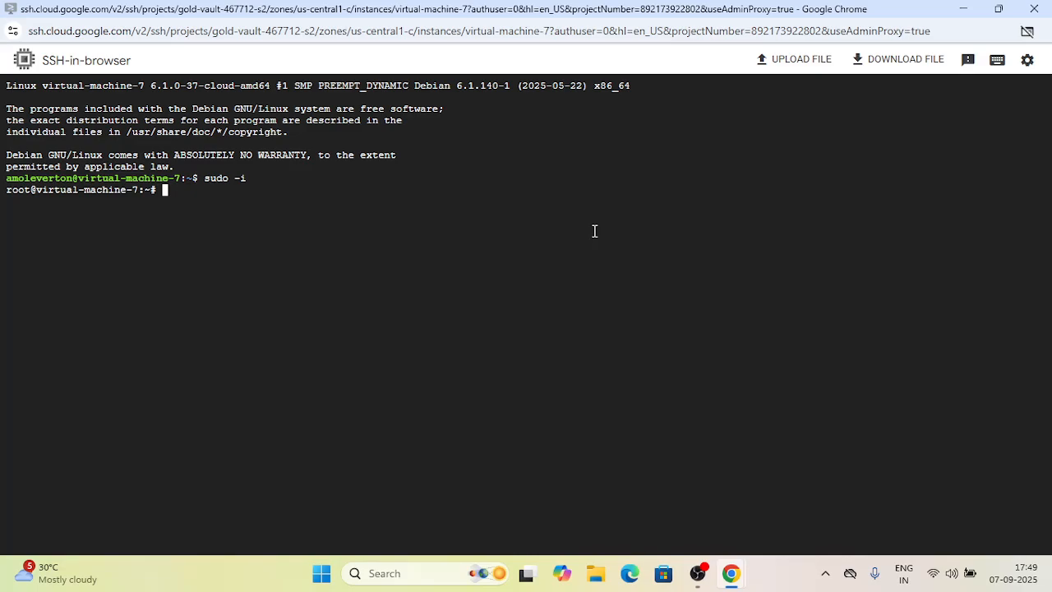
text(apt-get update)
key(Return)
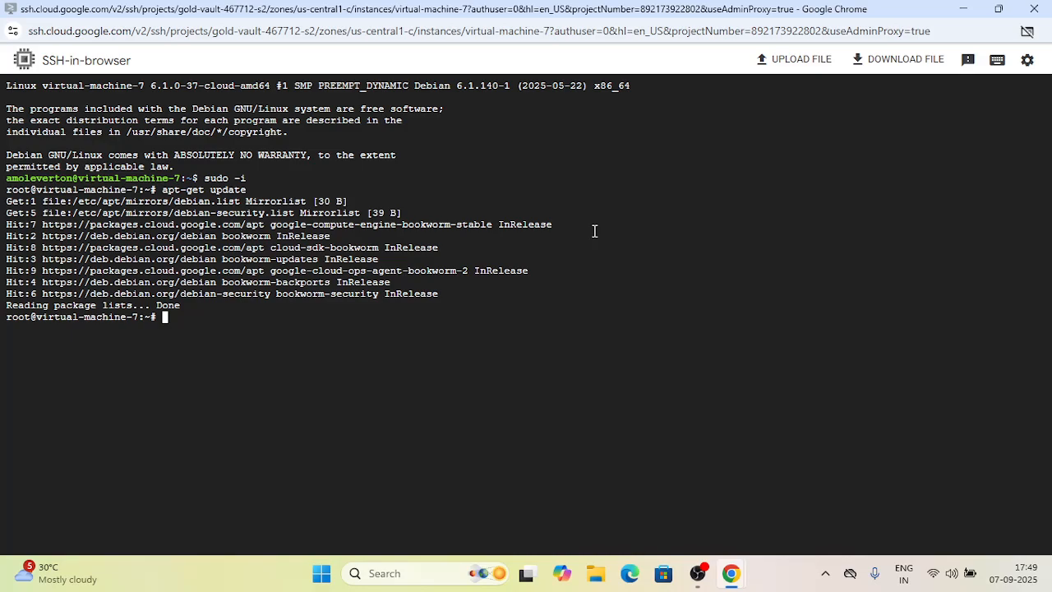
- Install the web server with sudo apt-get install apache2, confirming with y
text(sudo apt-get )
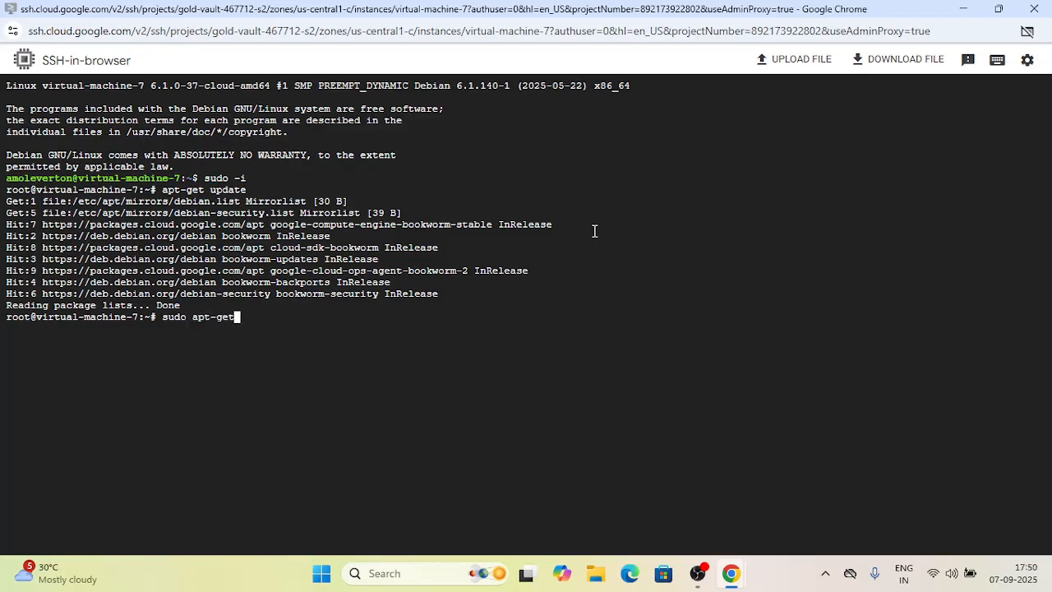
text(install apache2)
key(Return)
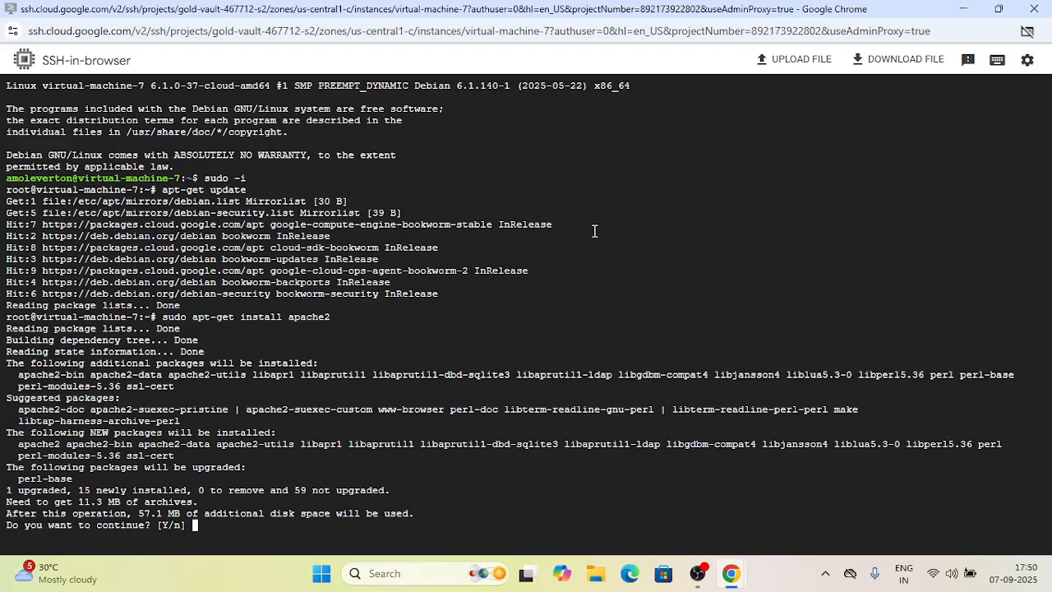
text(y)
key(Return)
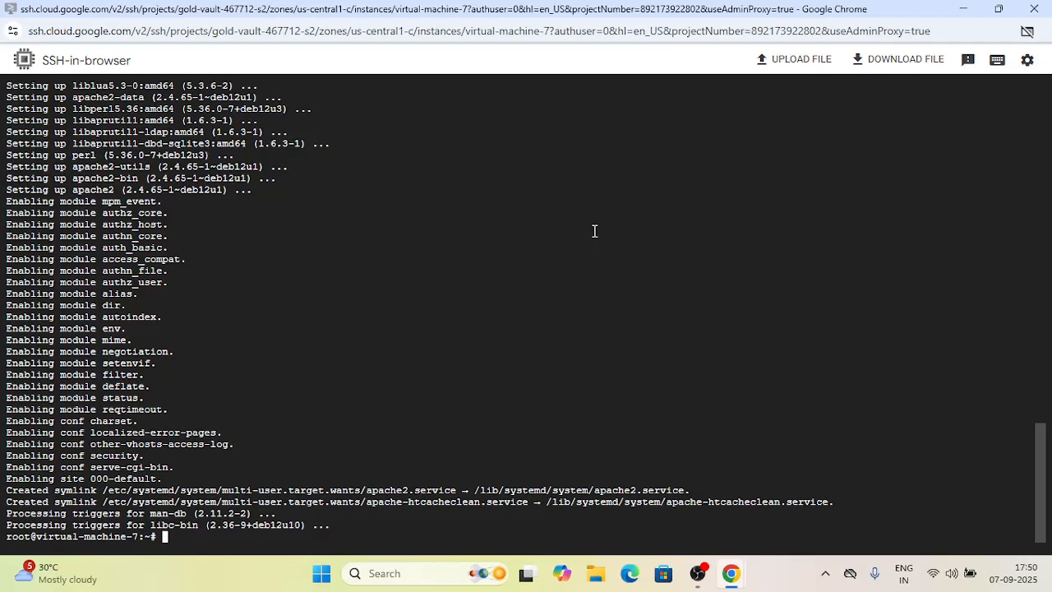
click(962, 10)
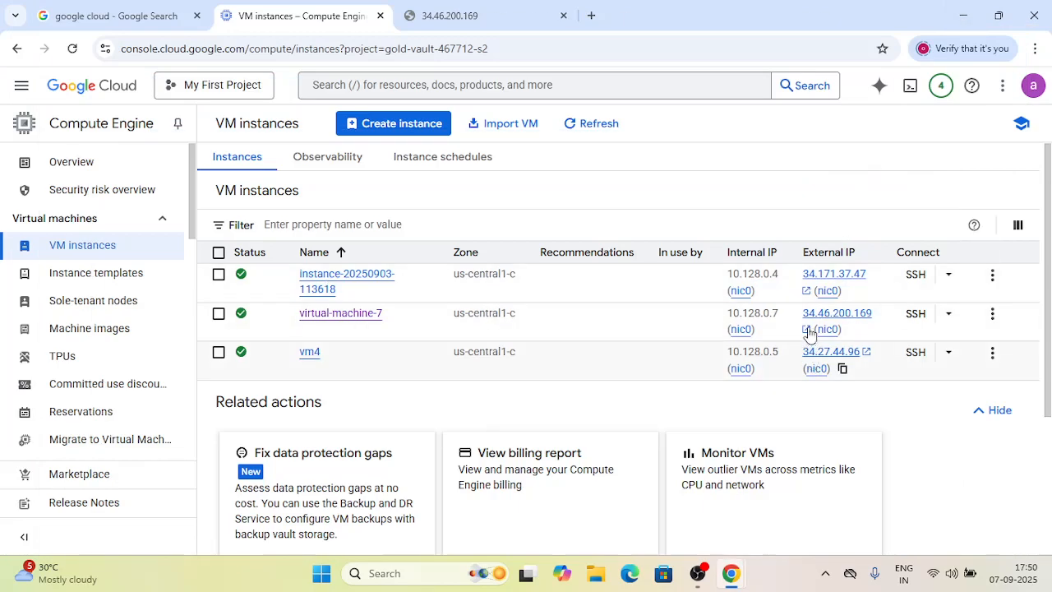
click(853, 329)
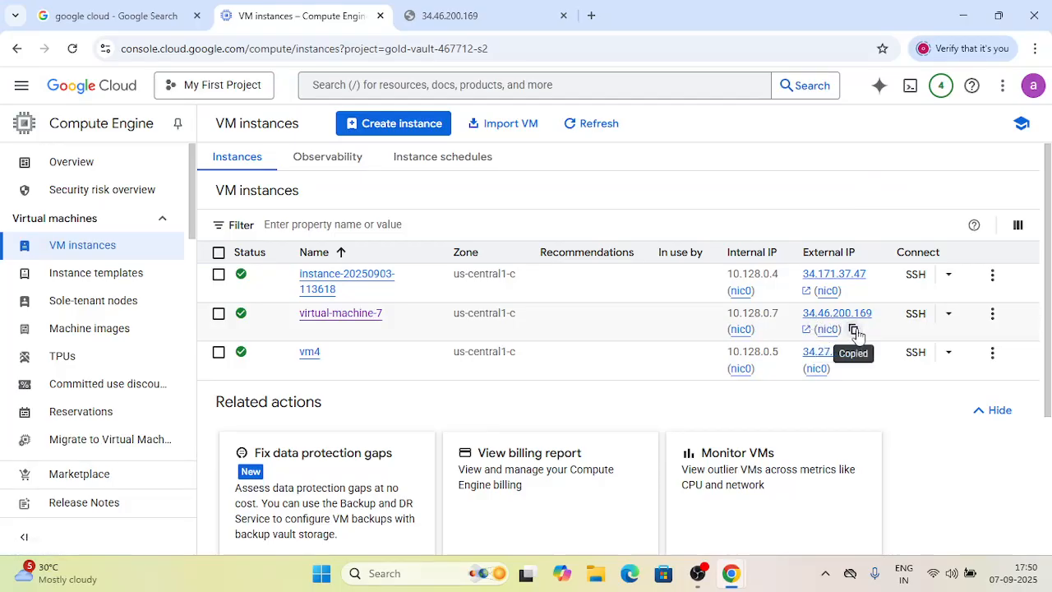
click(585, 17)
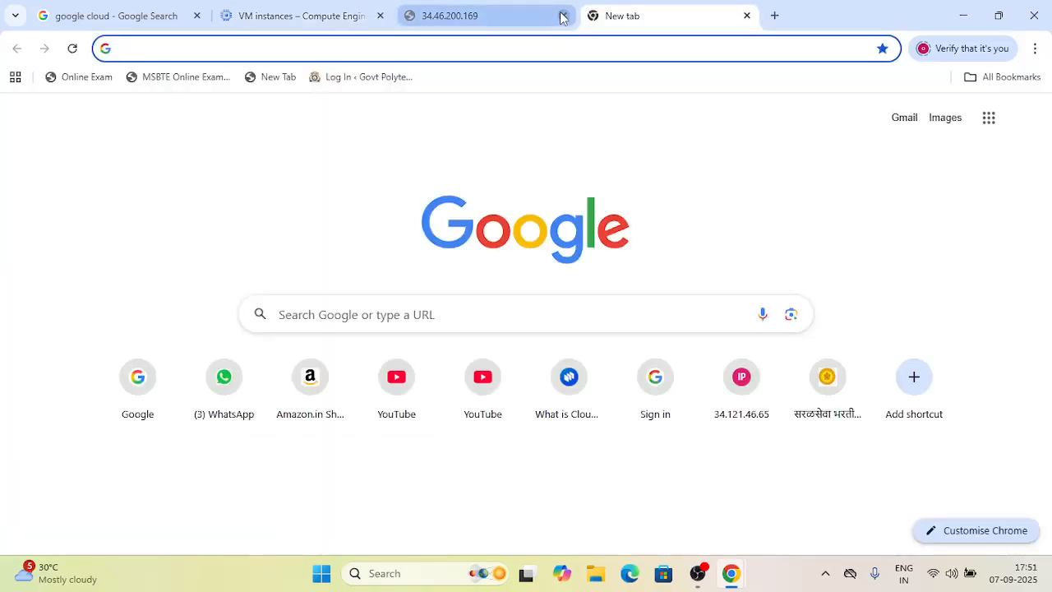
click(563, 16)
text(htt)
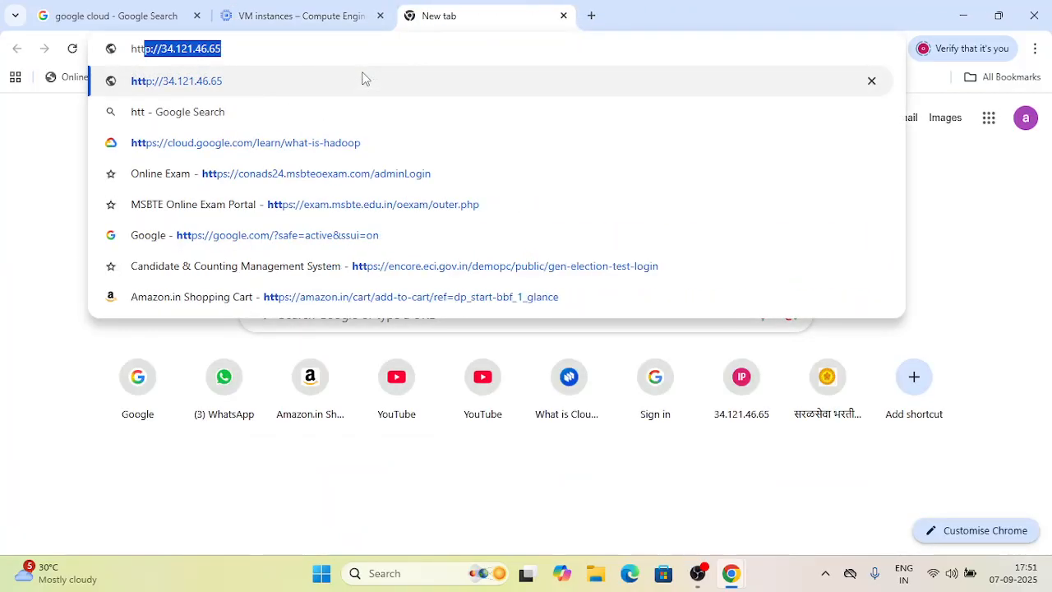
text(p://)
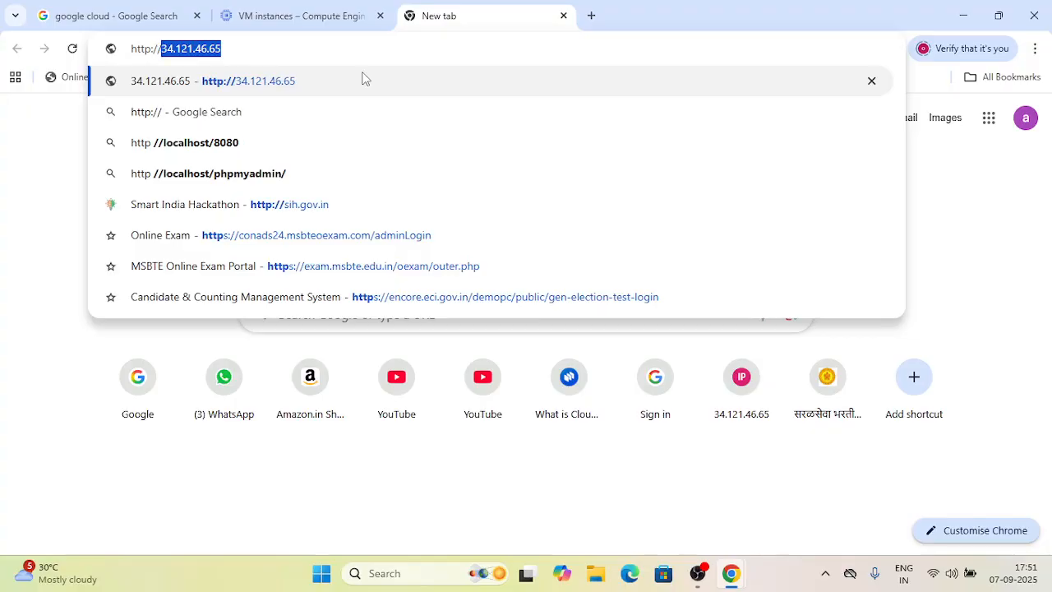
key(ctrl+v)
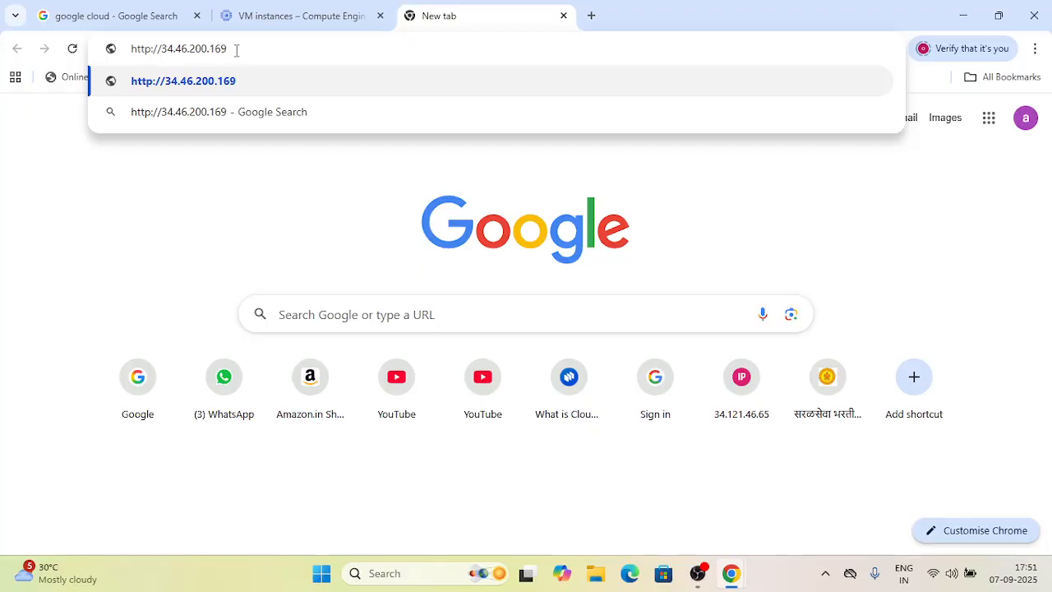
key(Return)
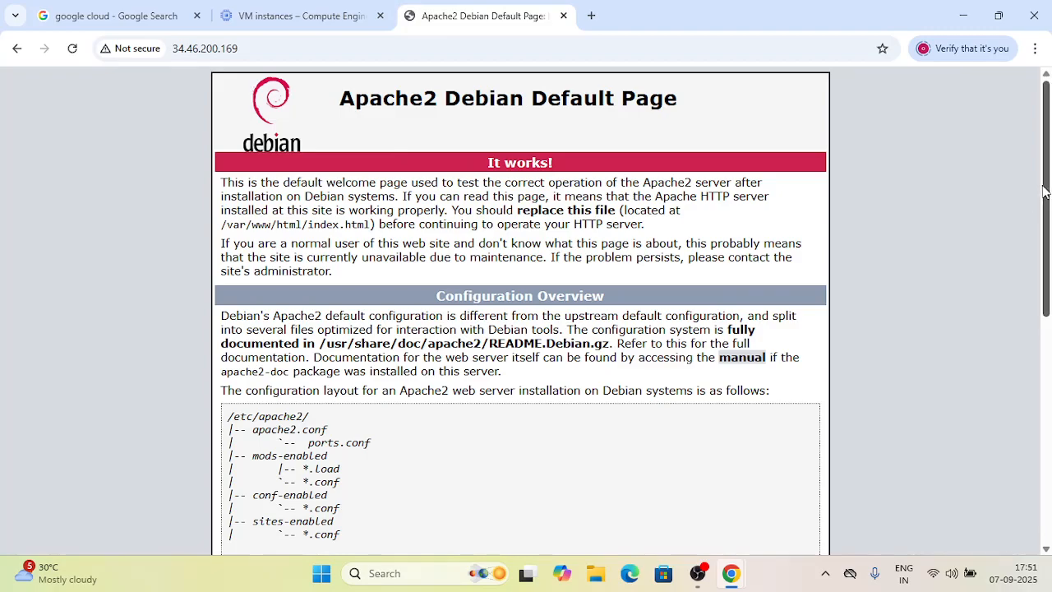
- Copy the /var/www/html path from the Apache default page and change into that directory in the SSH terminal
drag(1049, 192, 1047, 206)
drag(1047, 225, 1047, 173)
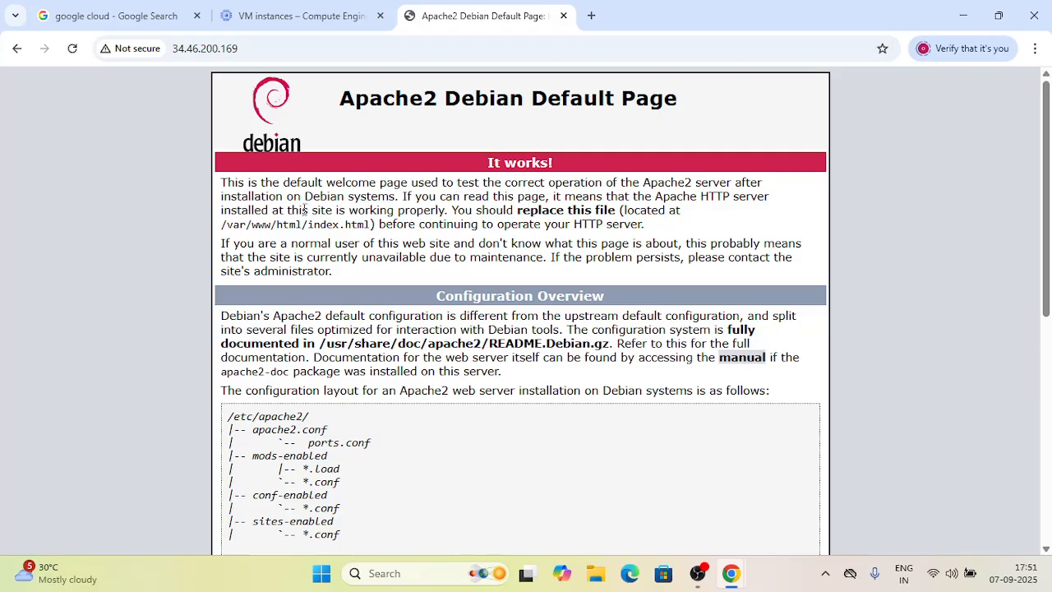
drag(222, 228, 306, 231)
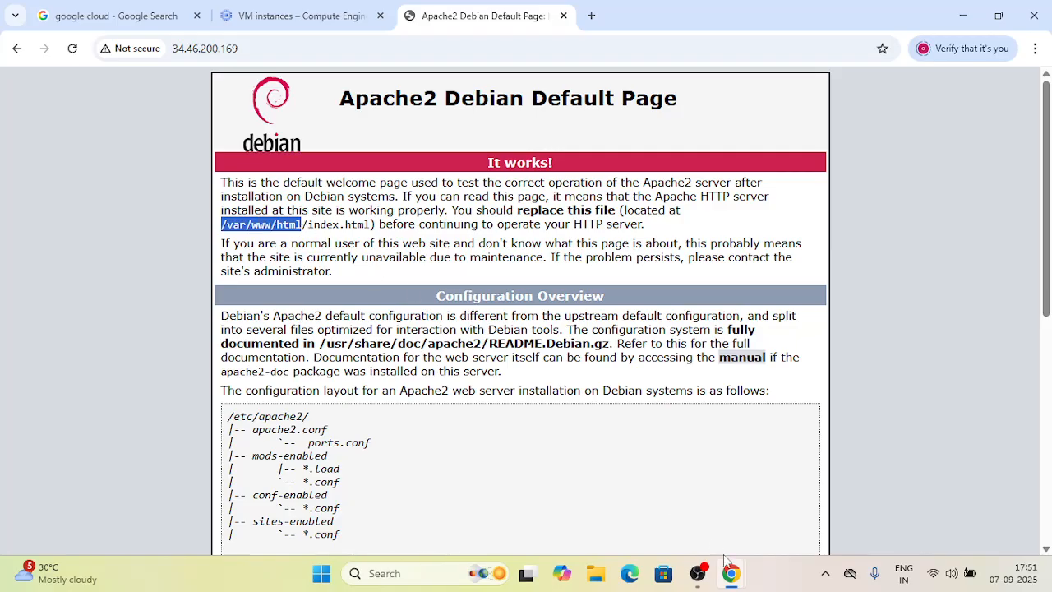
mouse_move(746, 561)
click(792, 516)
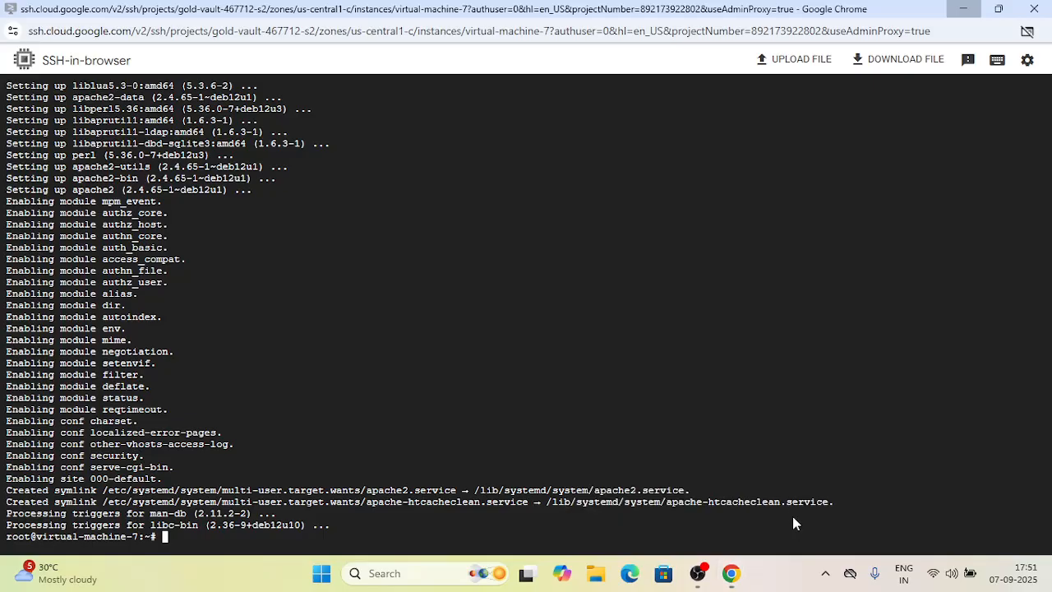
text(cd)
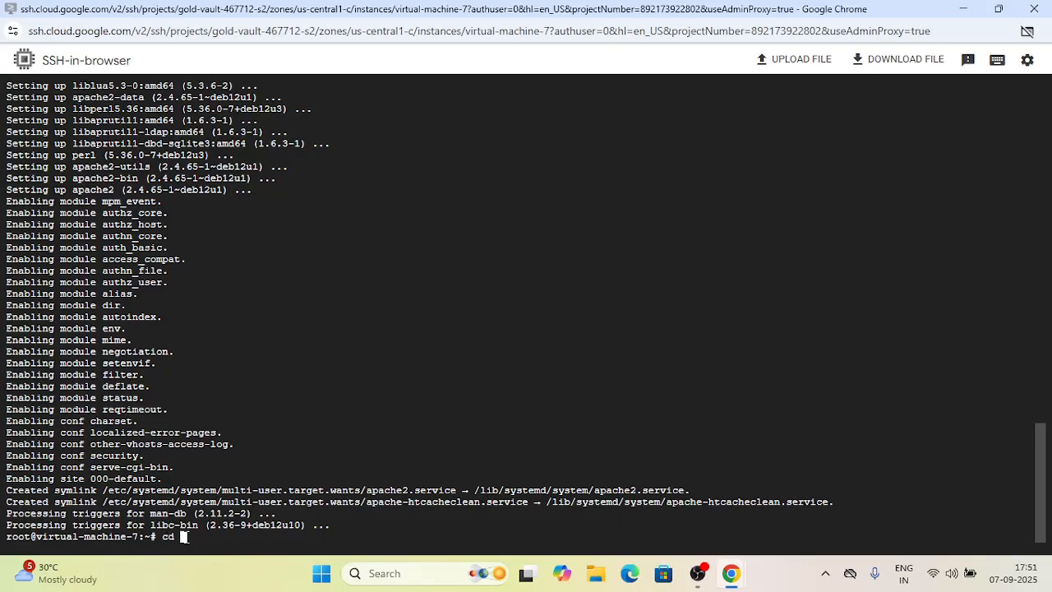
right_click(186, 539)
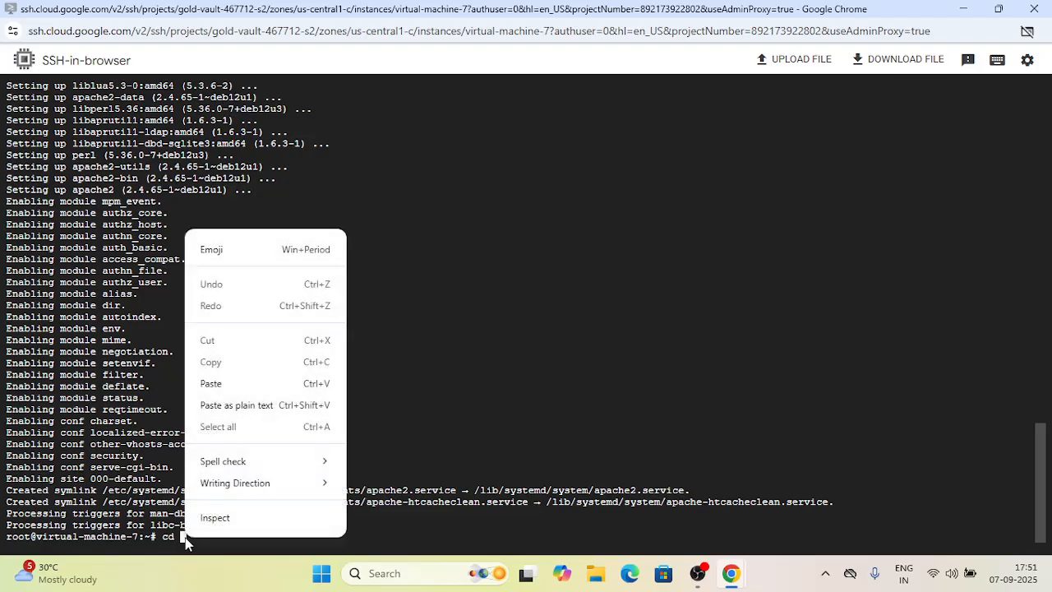
click(246, 384)
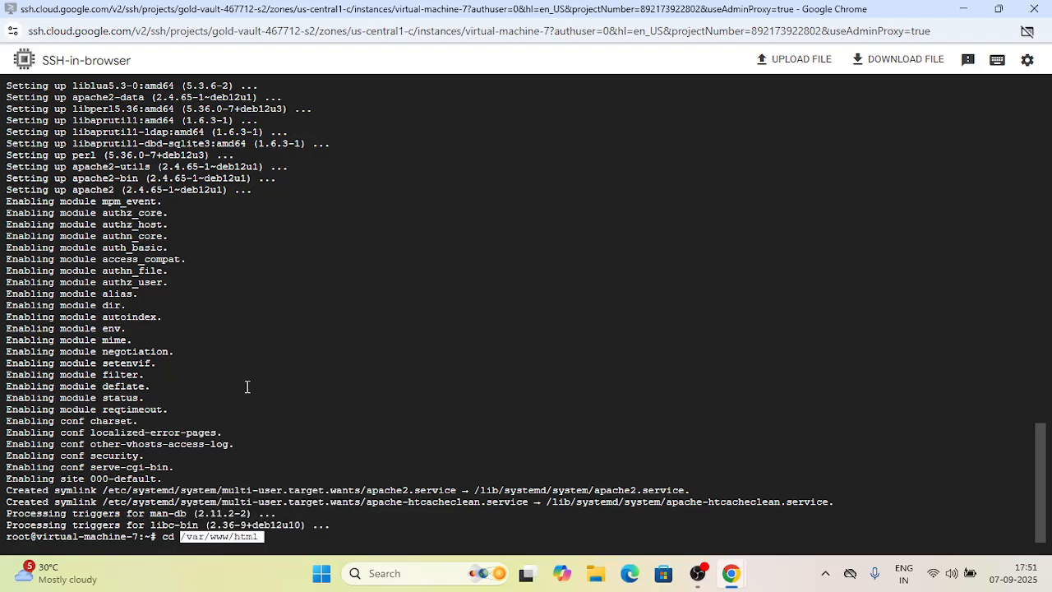
key(Return)
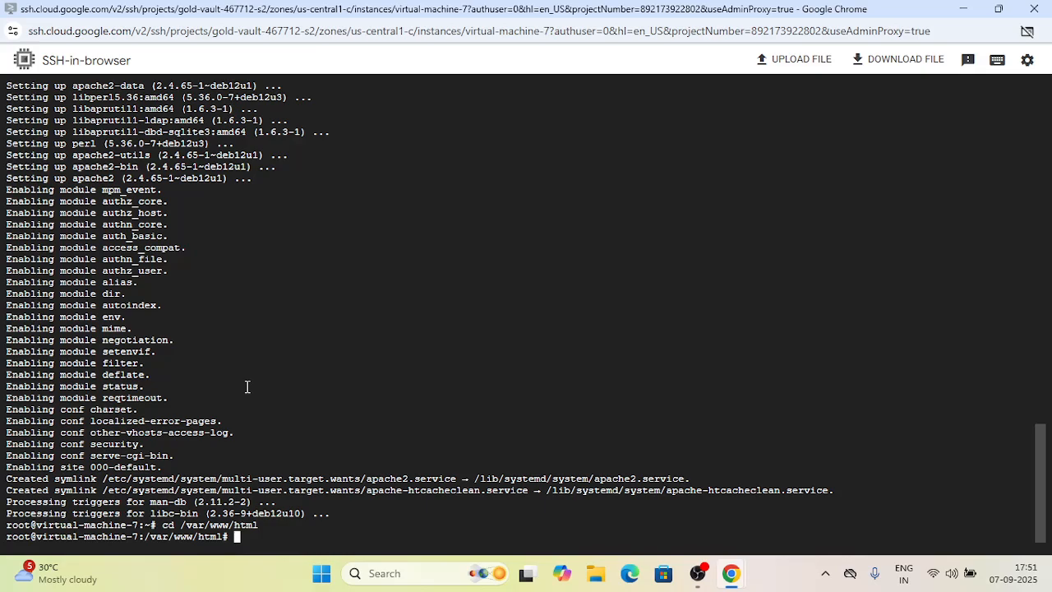
- Delete the default index.html from /var/www/html with rm, listing the directory before and after
text(ls)
key(Return)
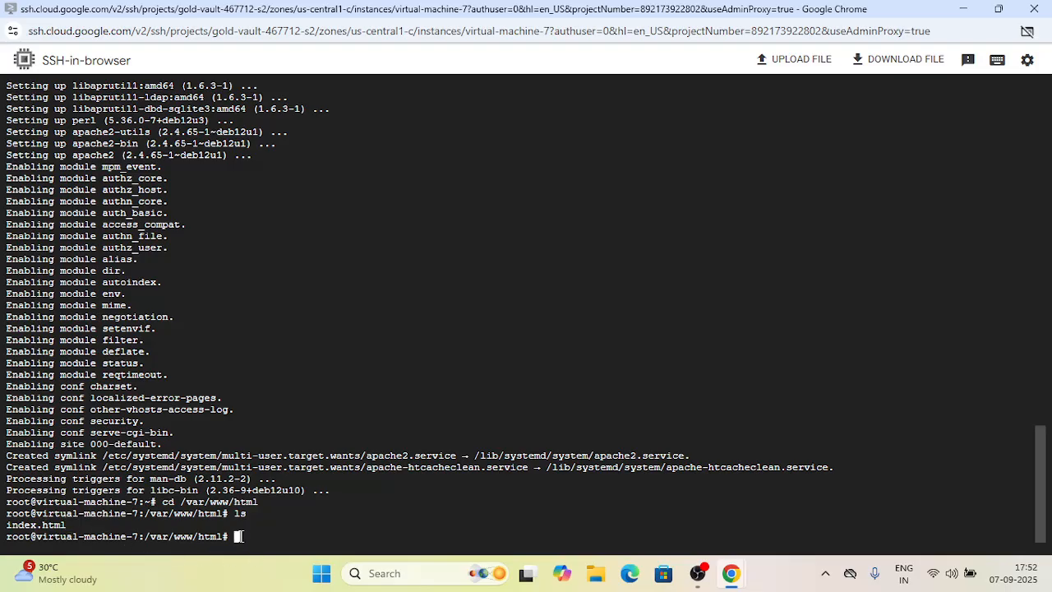
text(rm index.html)
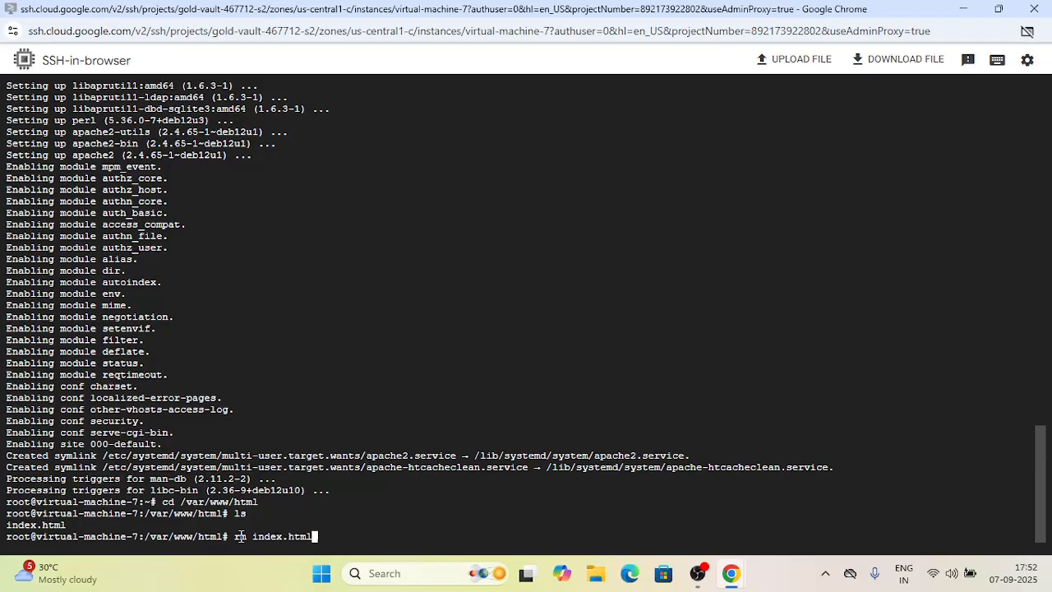
key(Return)
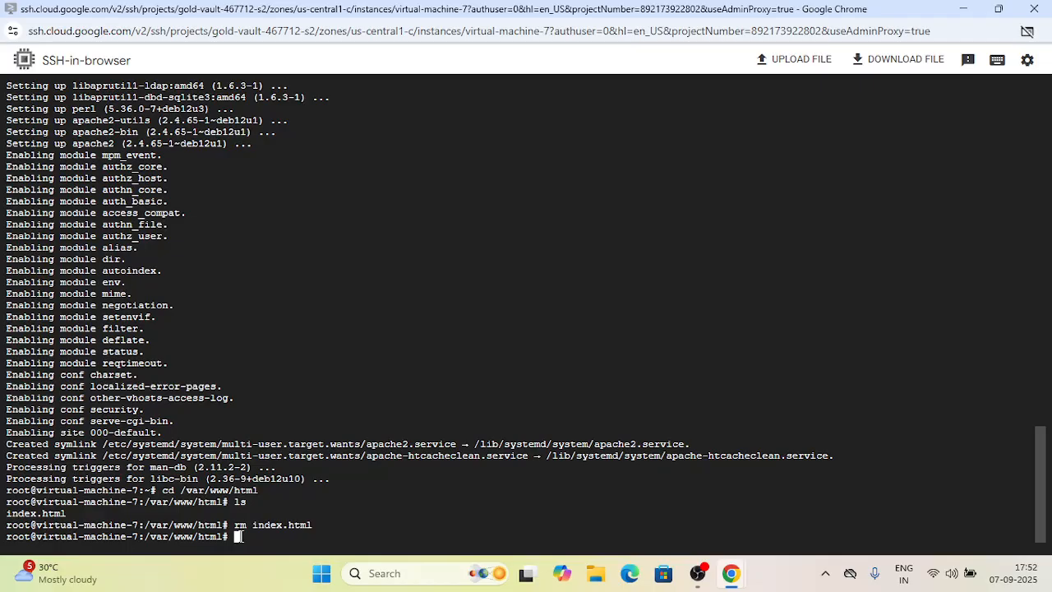
text(ls)
key(Return)
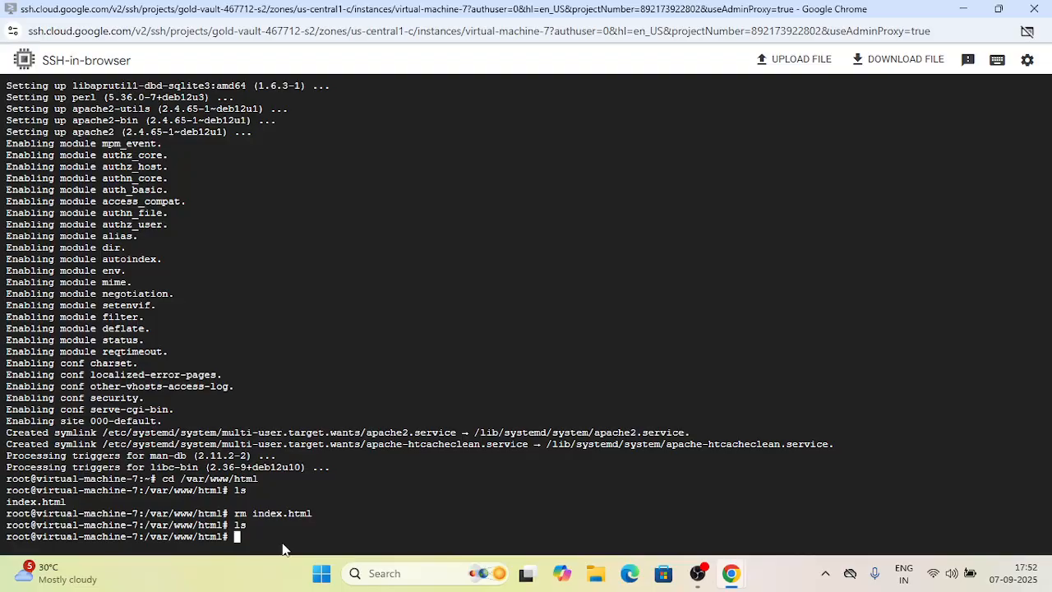
- Open Notepad from the Windows search and start a new blank tab in a maximized window
click(383, 574)
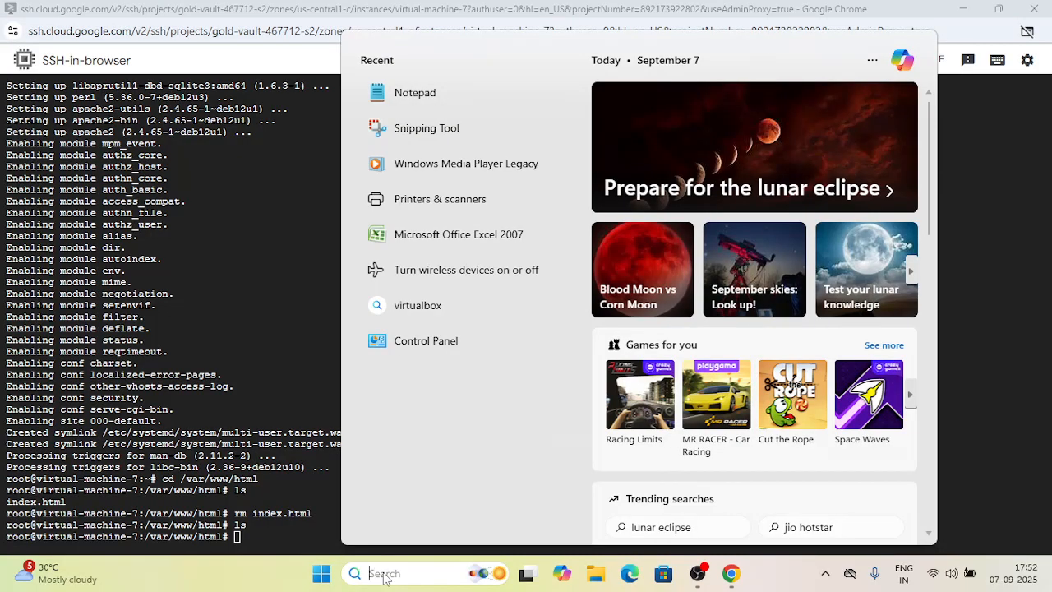
text(not)
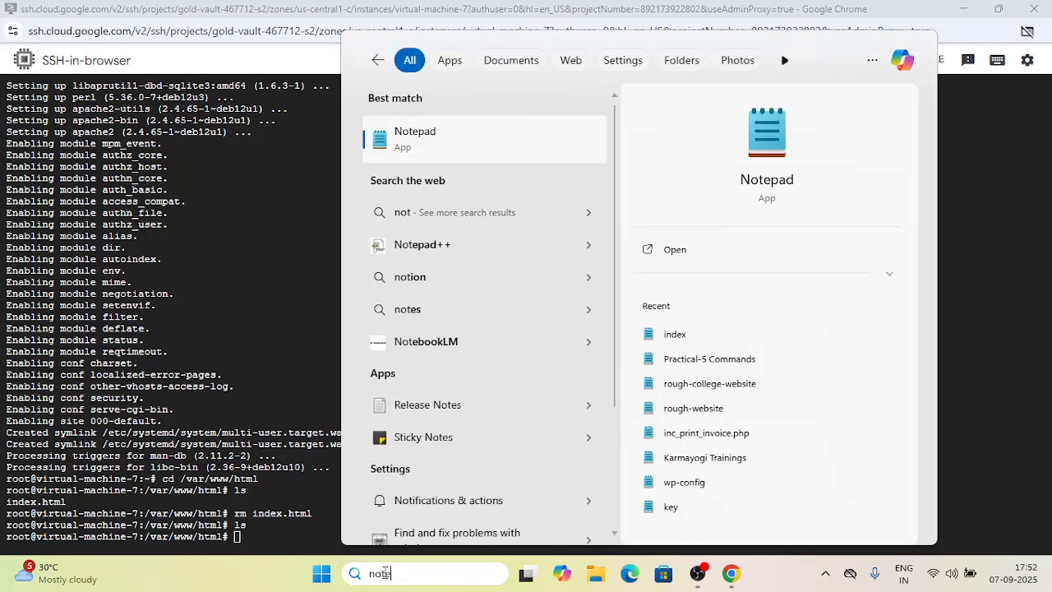
text(epad)
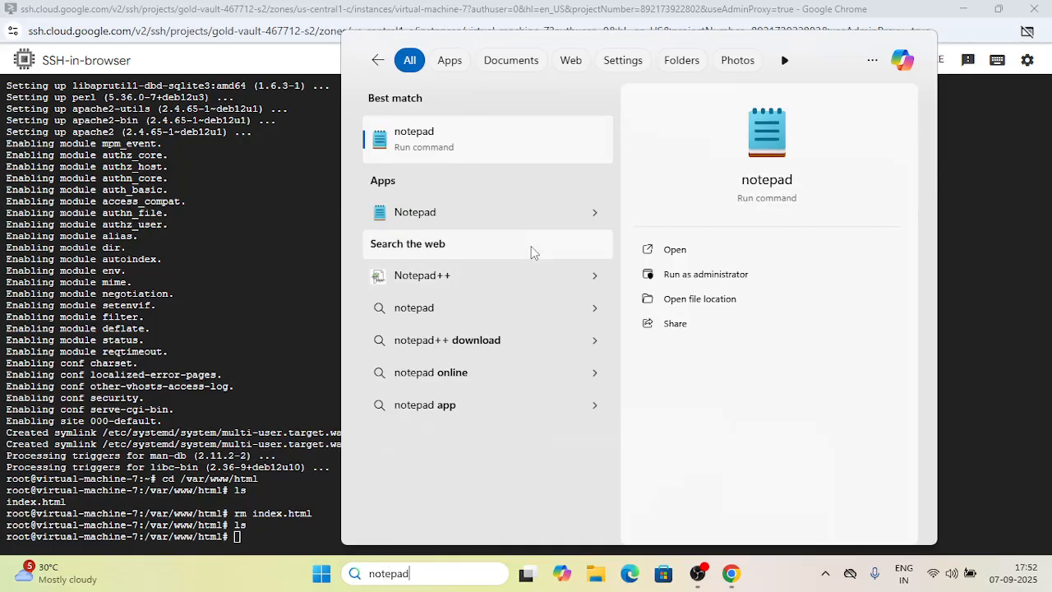
click(439, 141)
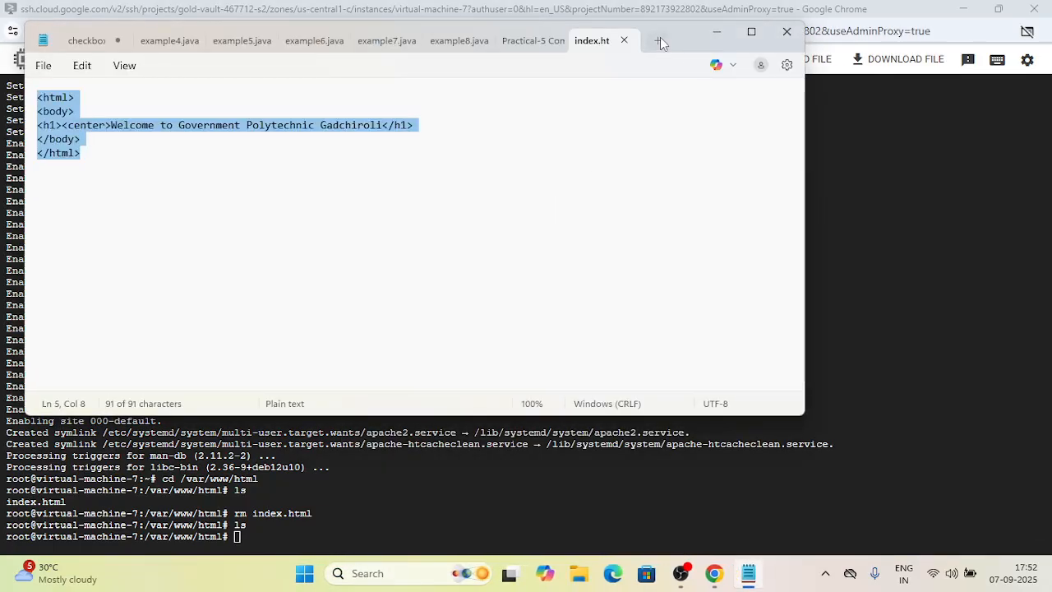
click(660, 37)
click(751, 31)
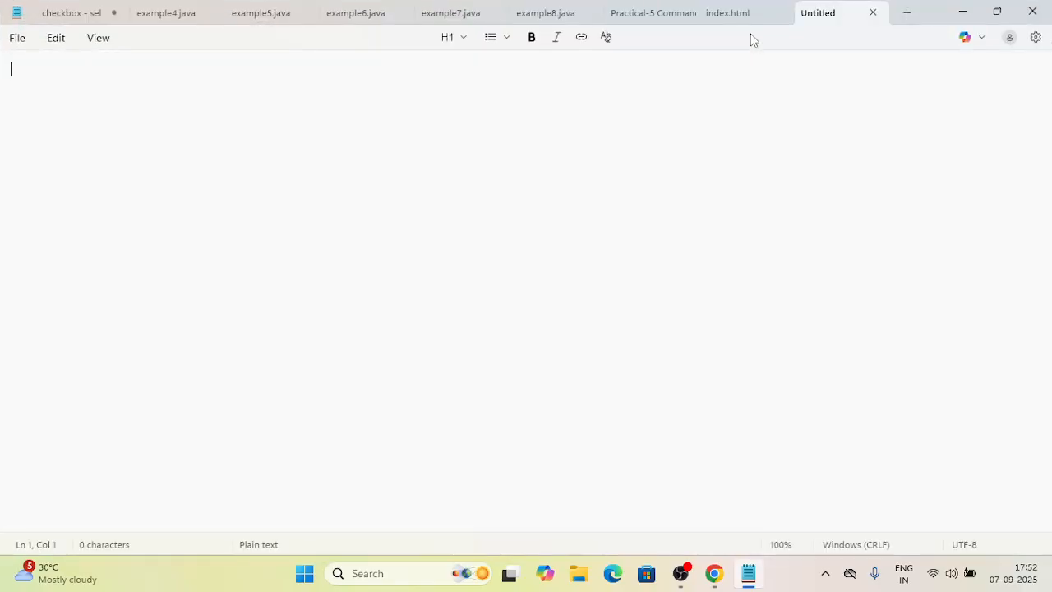
scroll(665, 234, up, 7)
- Begin a new HTML document with the <html> and <body> opening tags on separate lines
text(<html>)
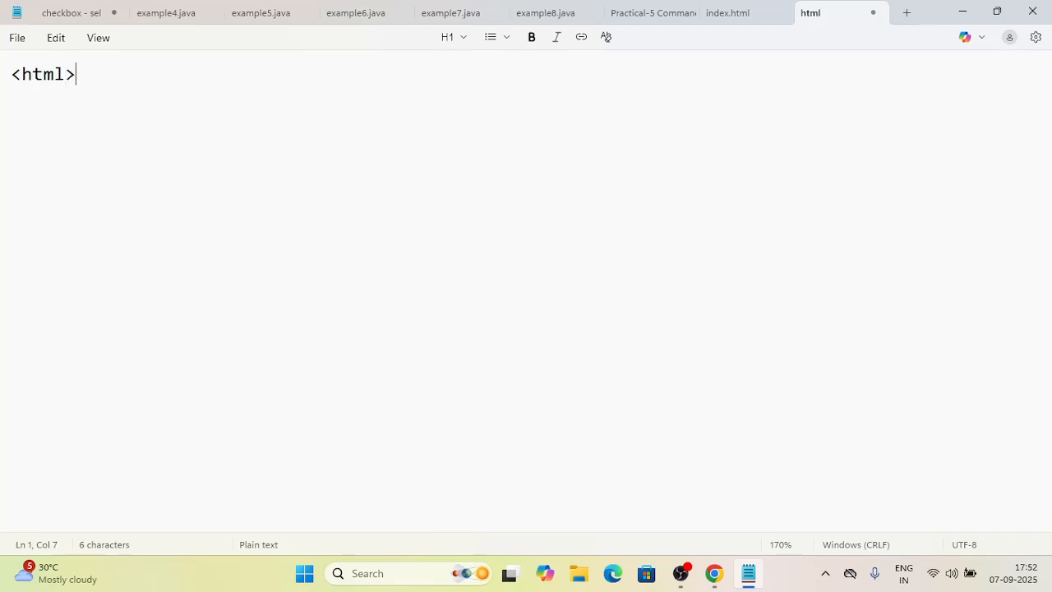
key(Return)
text(<body)
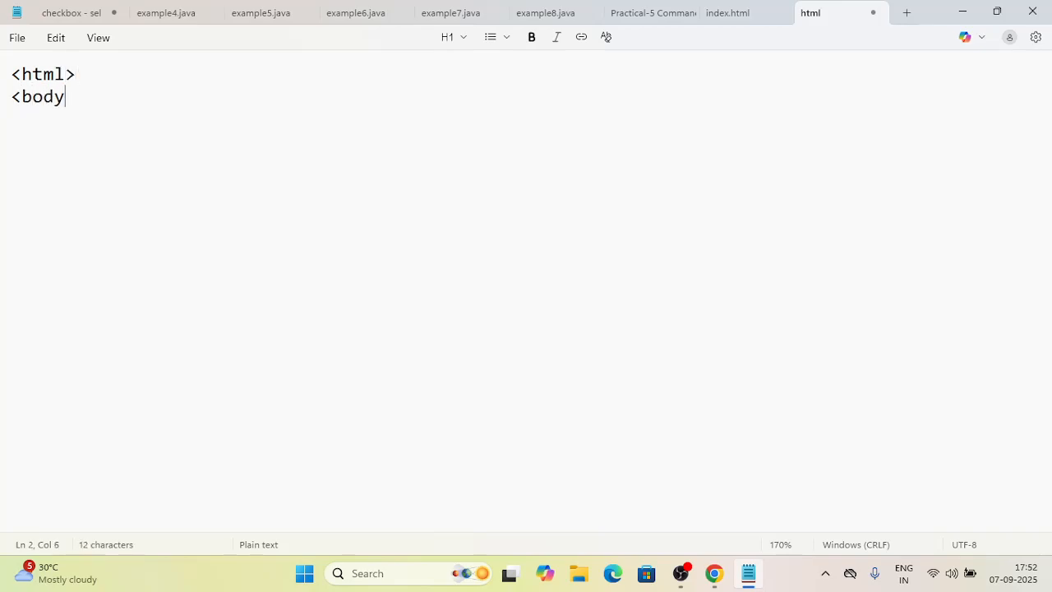
text(>)
key(Return)
- Add the heading line <h1><center>Government Polytechnic Gadchiroli</center></h1>
text(<)
text(Go)
key(BackSpace)
key(BackSpace)
text(h1><cetner)
key(BackSpace)
key(BackSpace)
key(BackSpace)
text(ner)
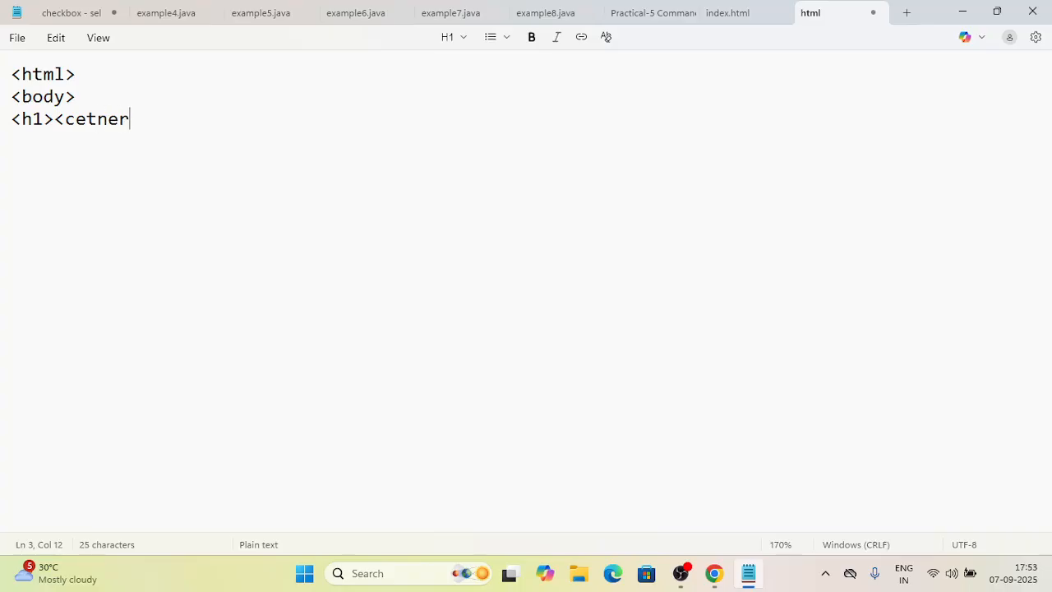
key(BackSpace)
key(BackSpace)
key(BackSpace)
key(BackSpace)
text(nter<)
key(BackSpace)
text(>Government P)
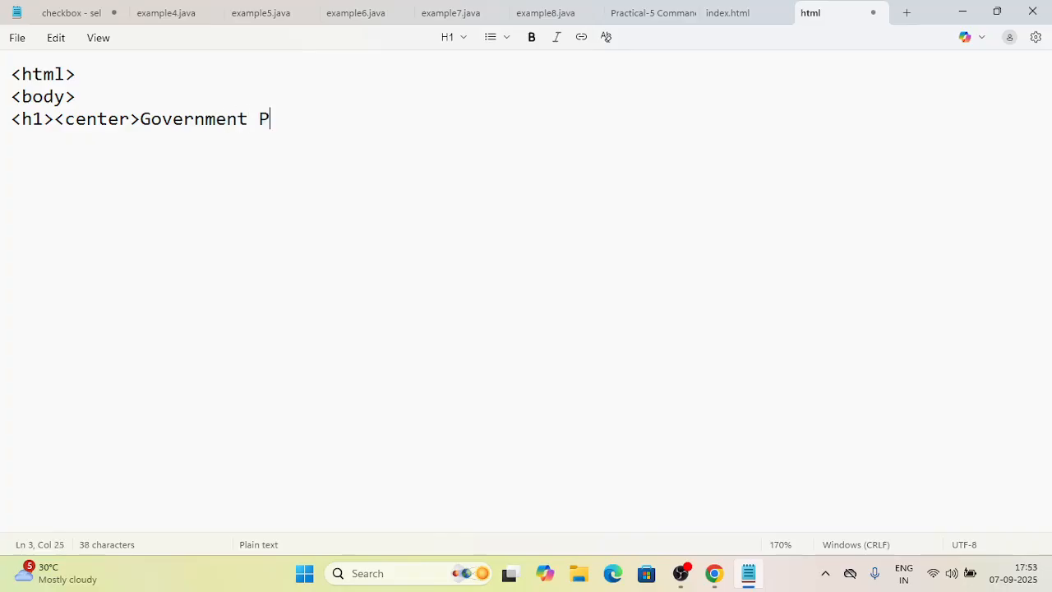
text(olytechnic )
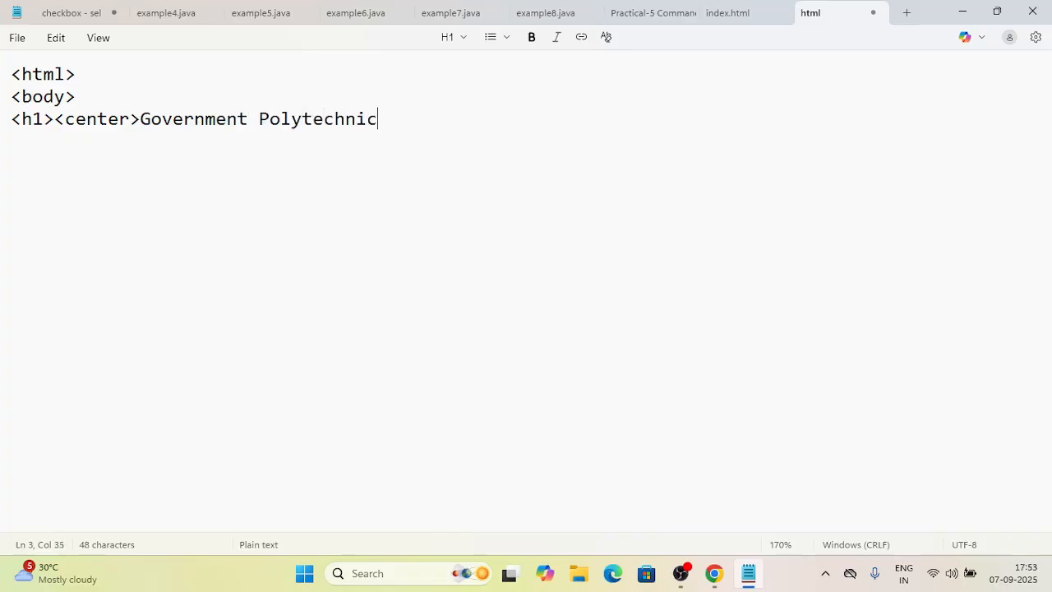
text(Gadchiro)
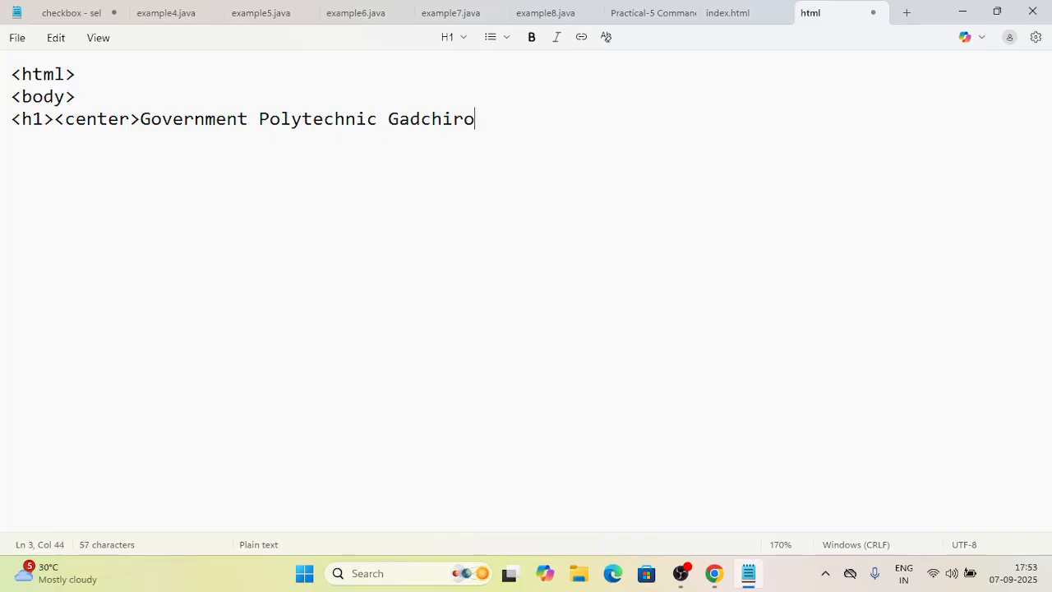
text(li</html)
key(BackSpace)
key(BackSpace)
key(BackSpace)
key(BackSpace)
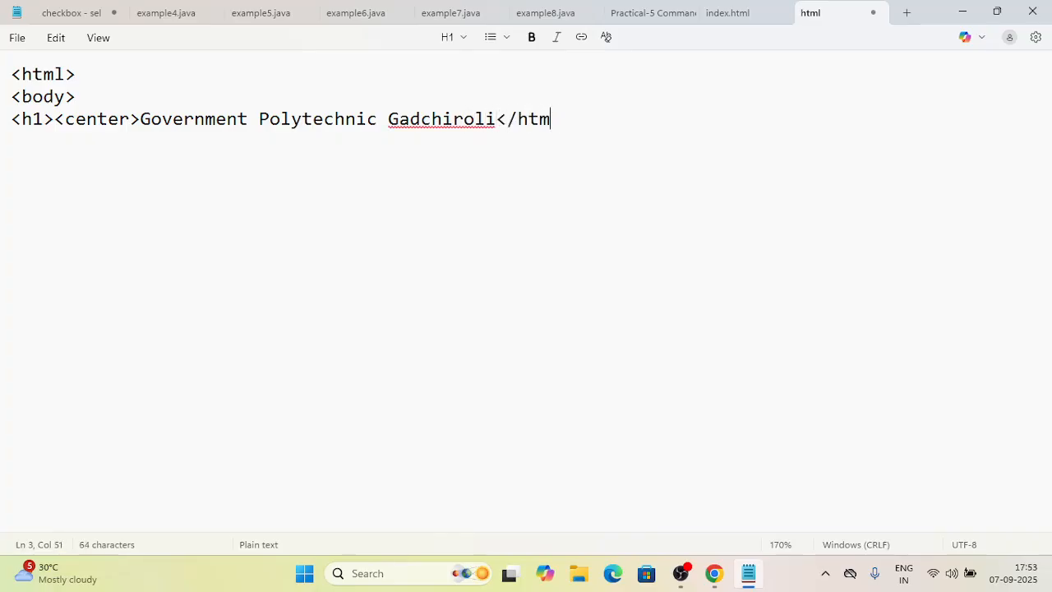
text(h1)
key(BackSpace)
key(BackSpace)
key(BackSpace)
text(/center)
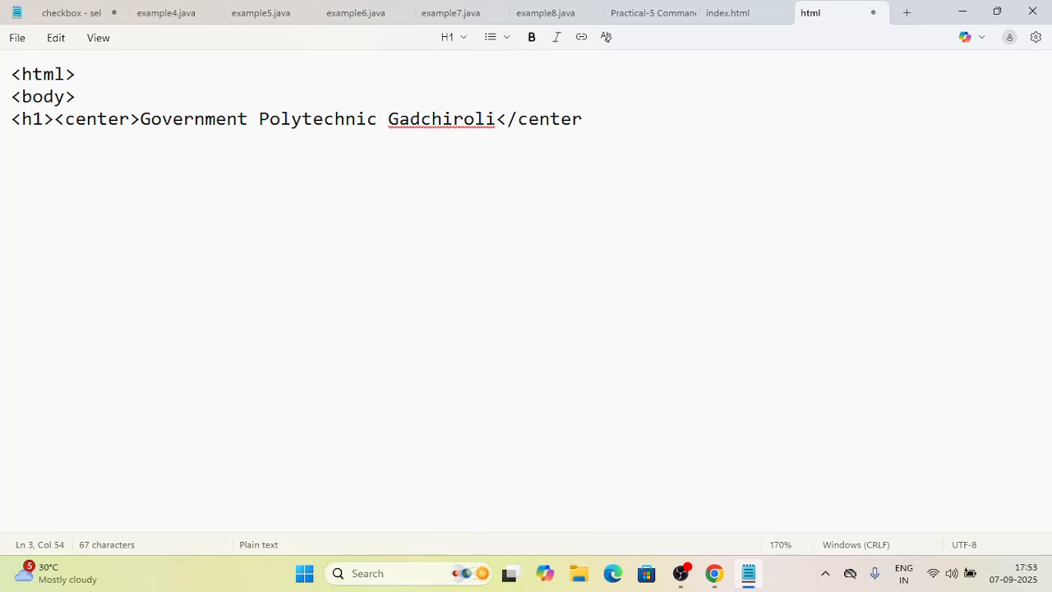
text(></)
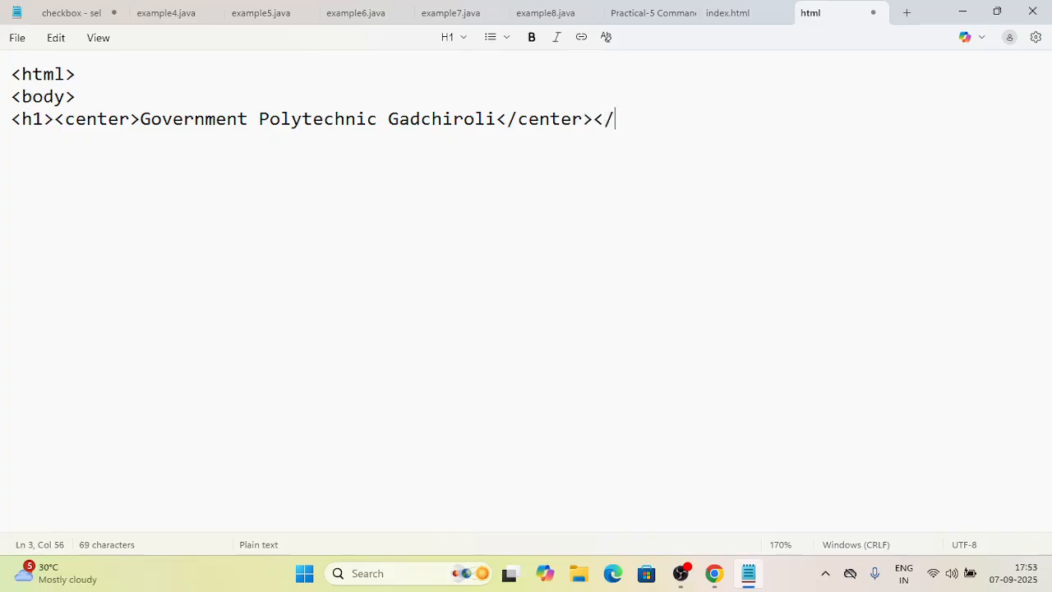
text(h1>)
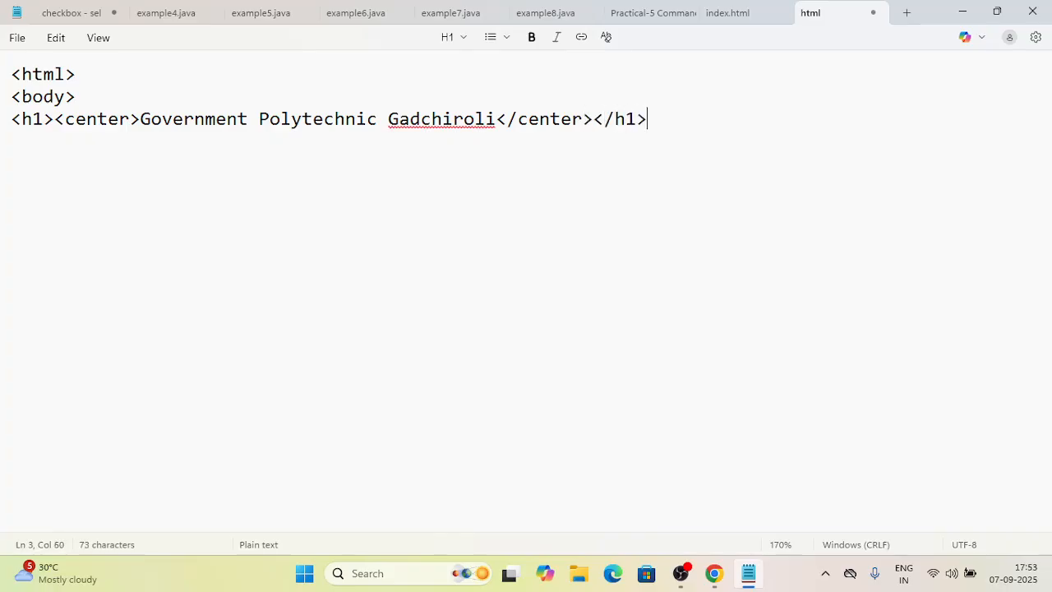
- Close the document with </body> and </html> tags on their own lines
key(Return)
text(</body>)
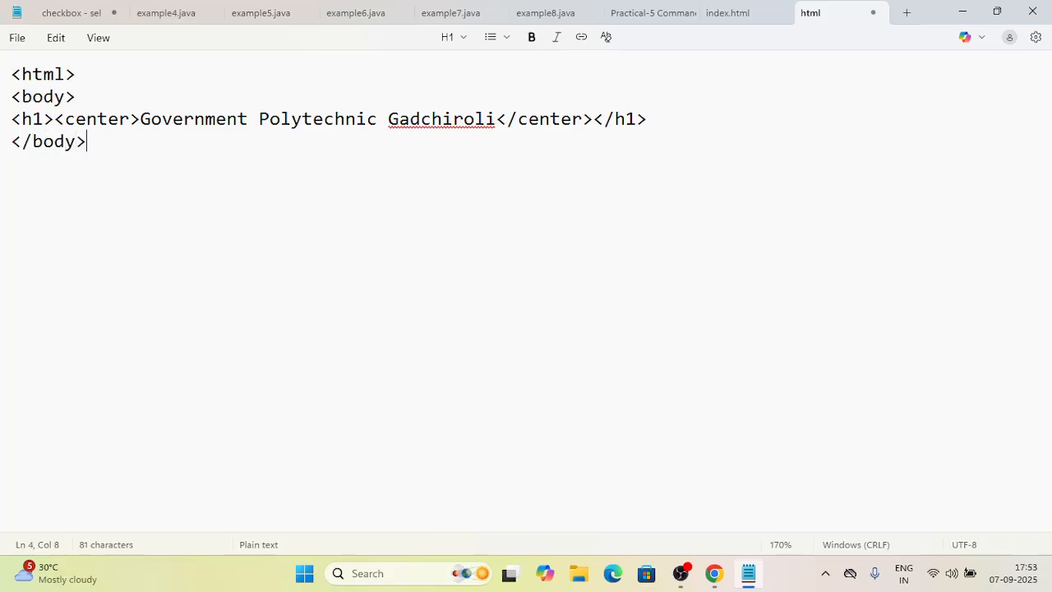
key(Return)
text(</html>)
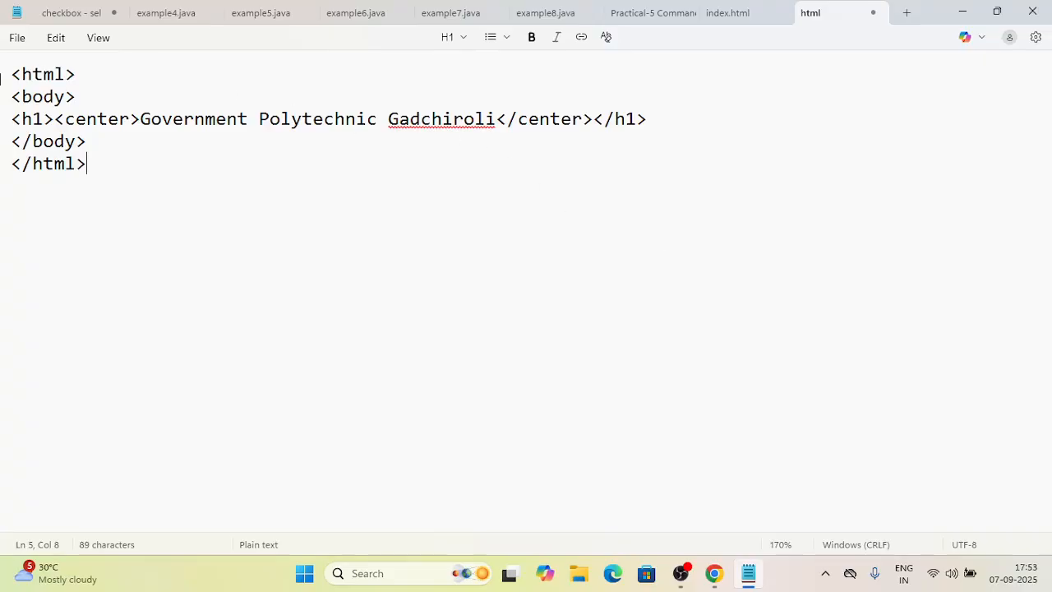
- Save the file as index.html with file type All files on the New Volume (E:) drive
click(16, 38)
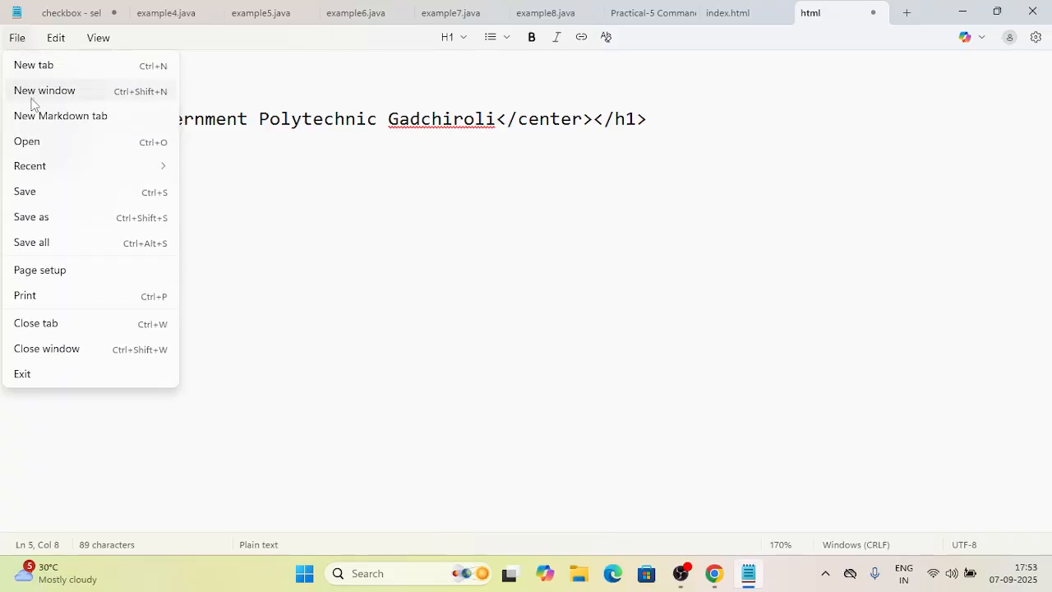
click(46, 193)
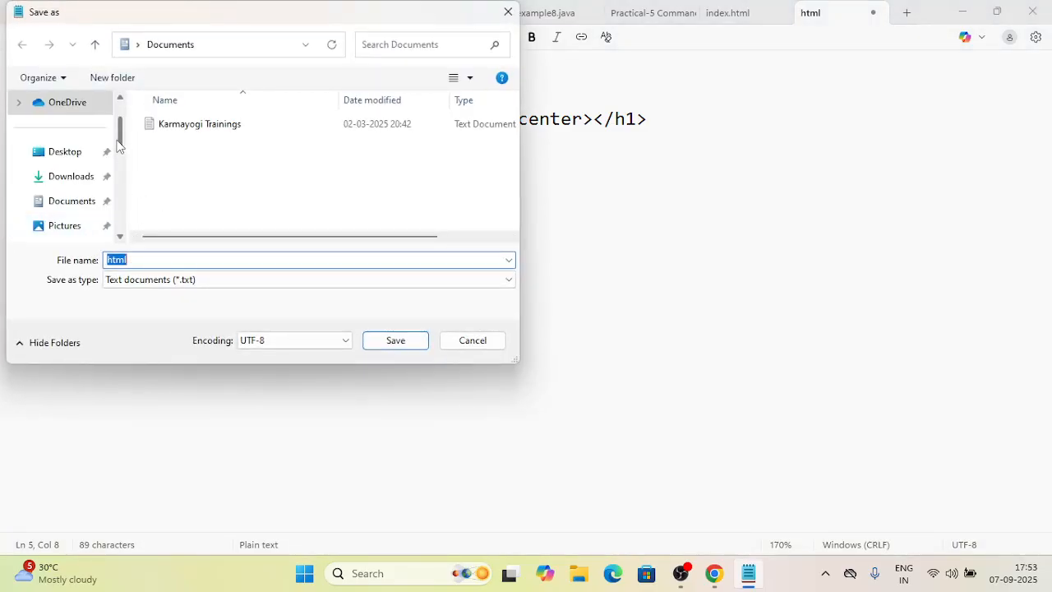
scroll(120, 164, down, 2)
scroll(120, 181, down, 3)
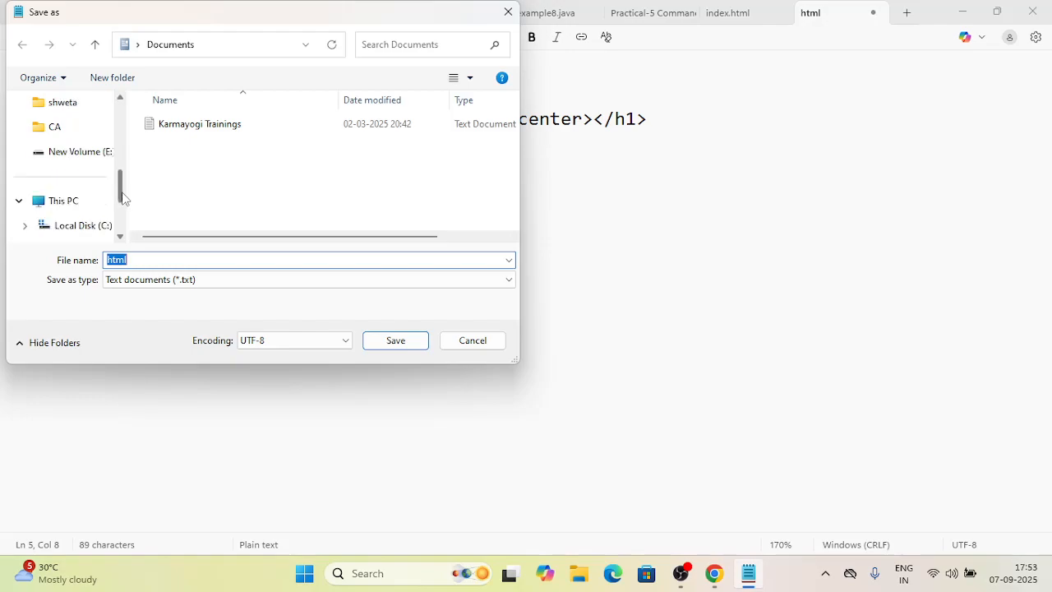
click(81, 207)
double_click(312, 225)
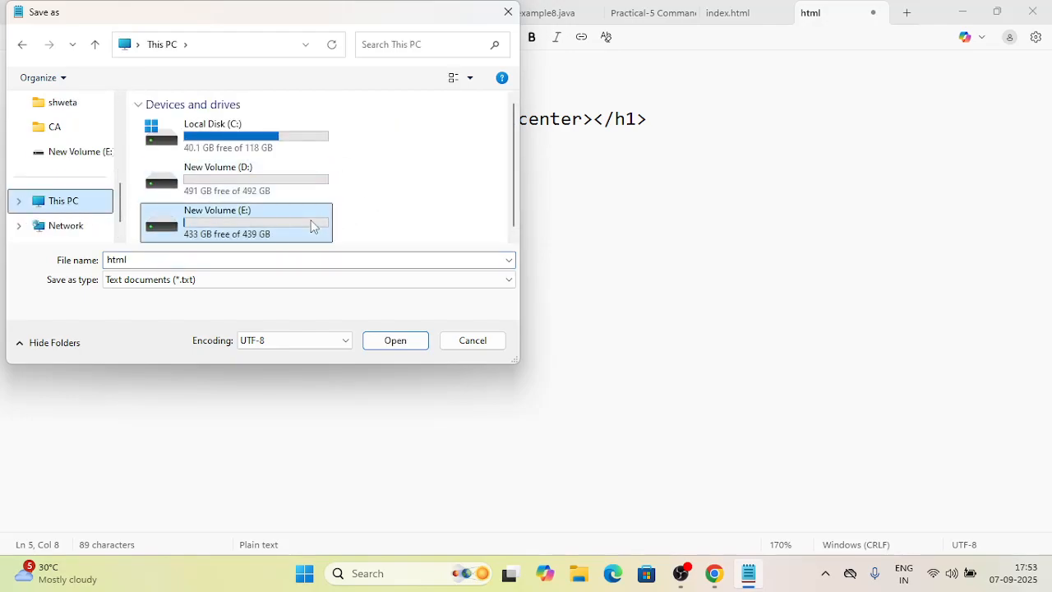
double_click(246, 259)
text(inde)
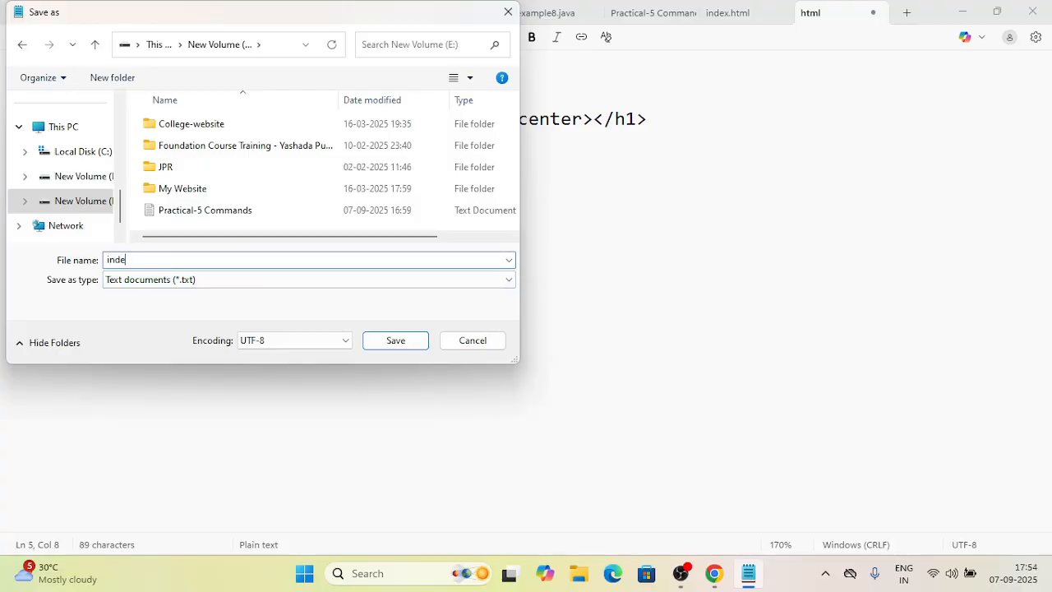
text(x.html)
click(232, 281)
click(225, 307)
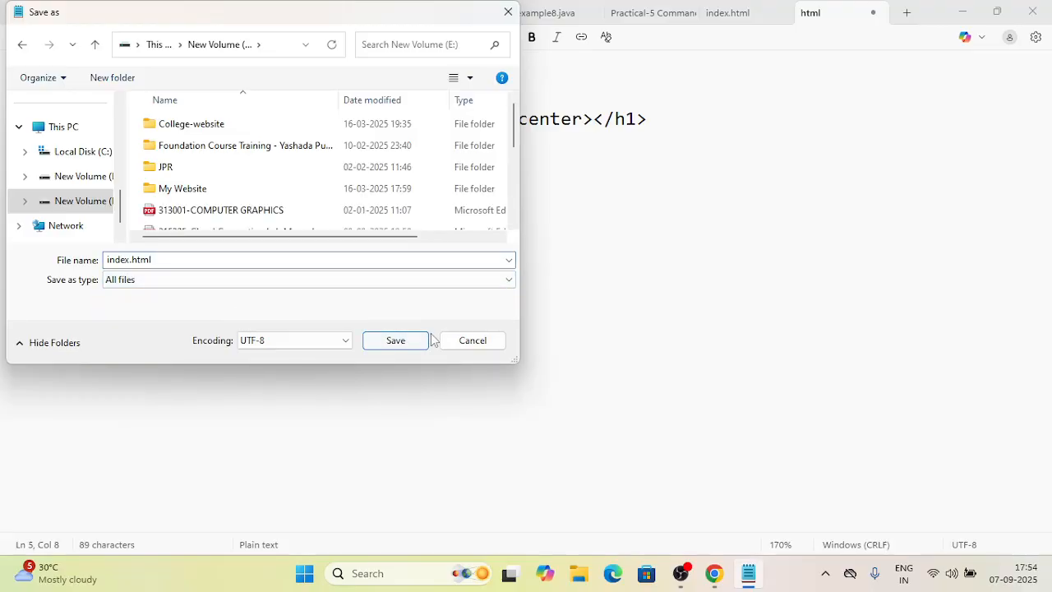
click(395, 340)
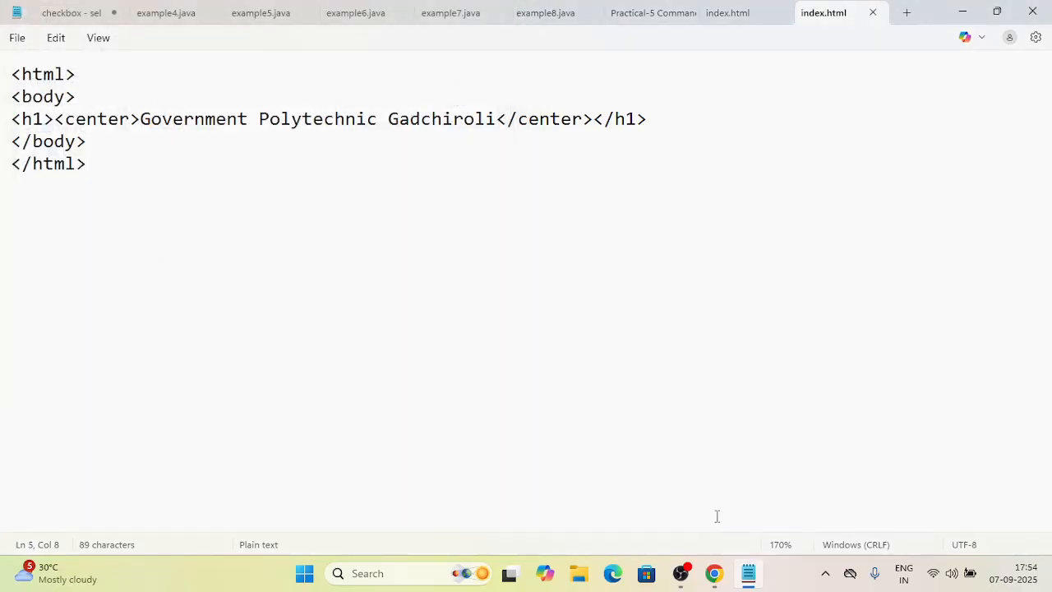
- Return to the SSH terminal, open a new index.html in vim, and enter insert mode
mouse_move(713, 573)
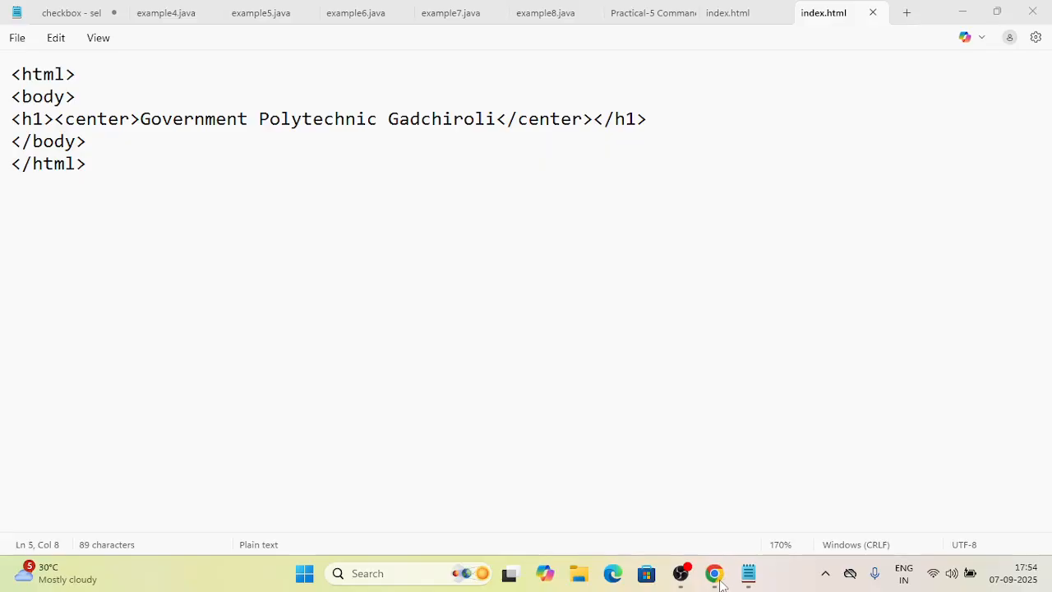
click(812, 485)
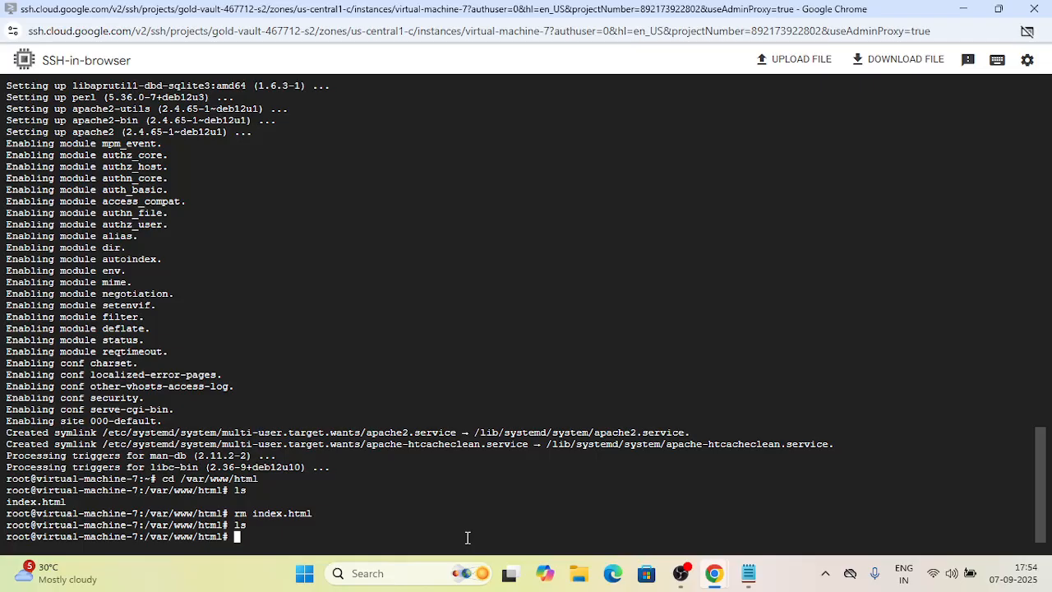
text(vim index.html)
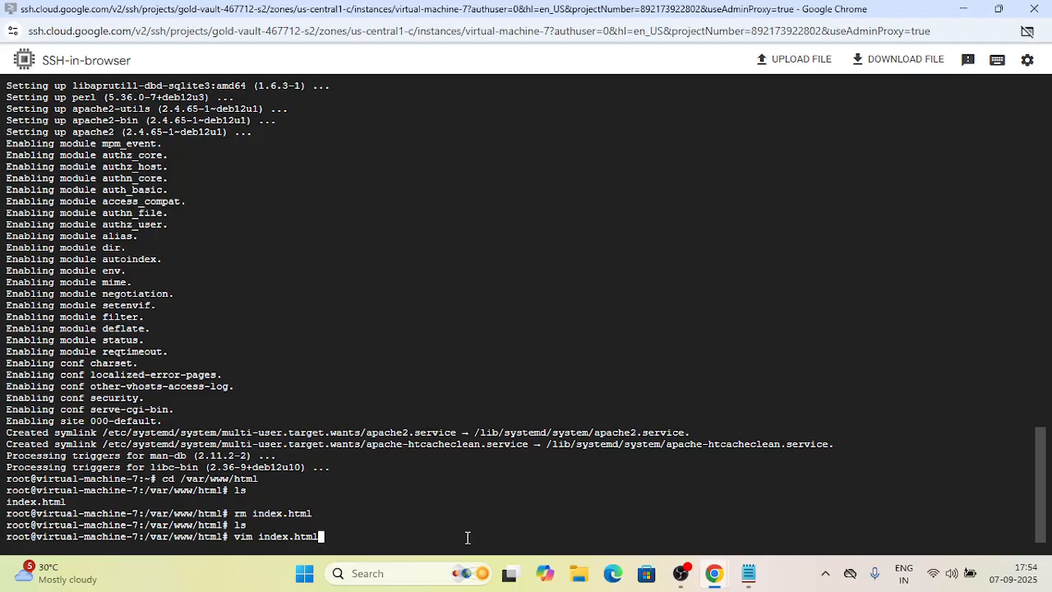
key(Return)
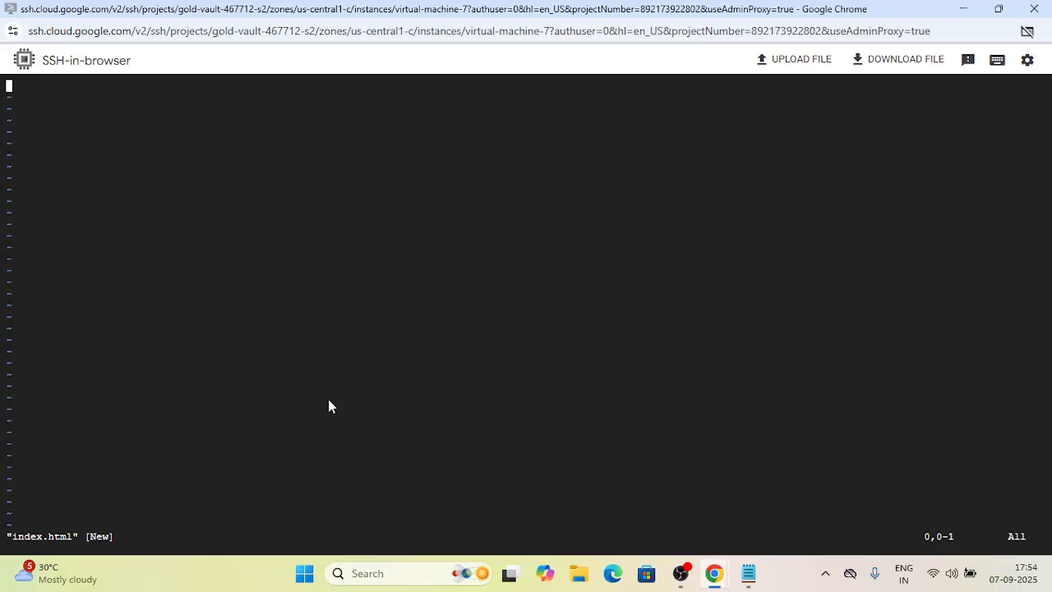
key(i)
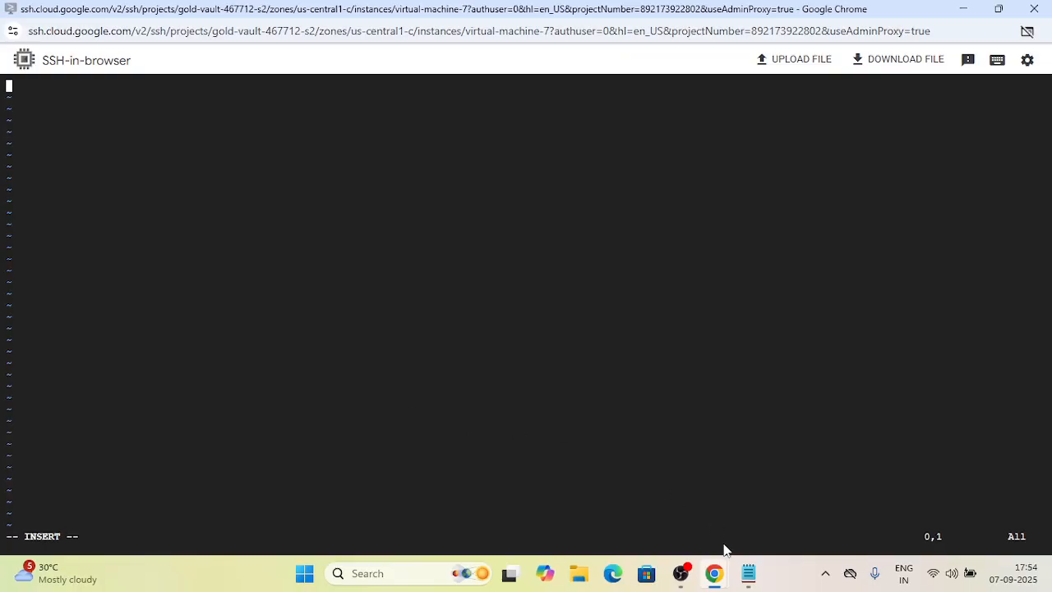
- Switch to Notepad and copy all of the HTML code in index.html
click(748, 573)
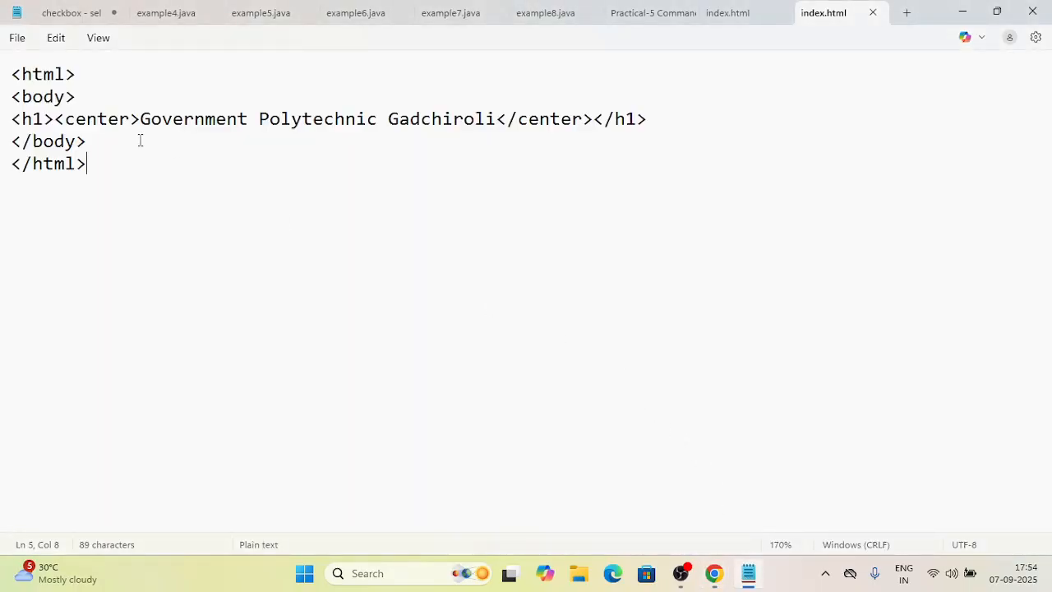
drag(14, 74, 103, 157)
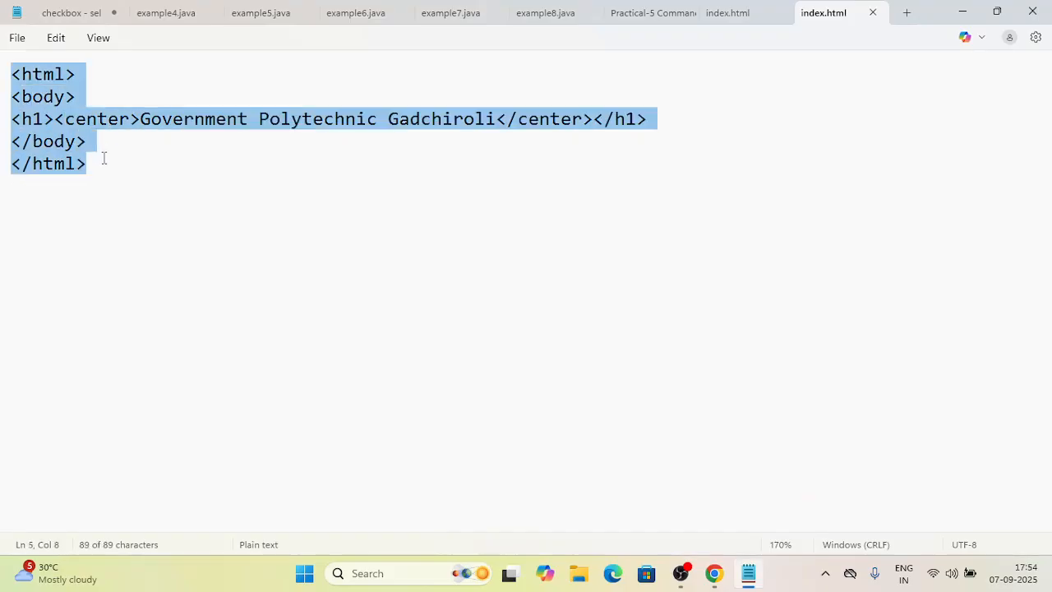
right_click(49, 142)
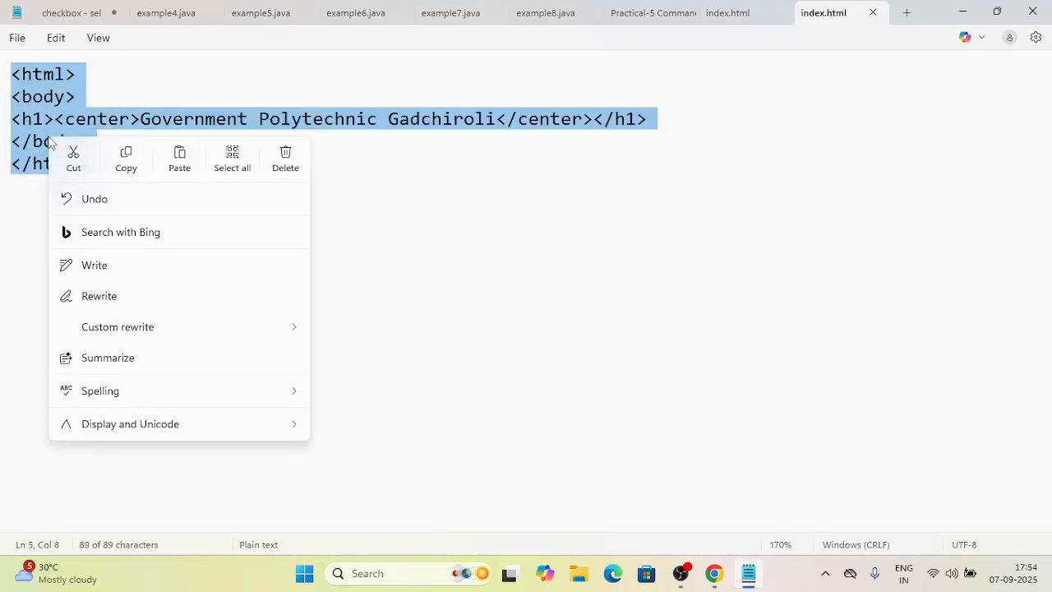
click(125, 169)
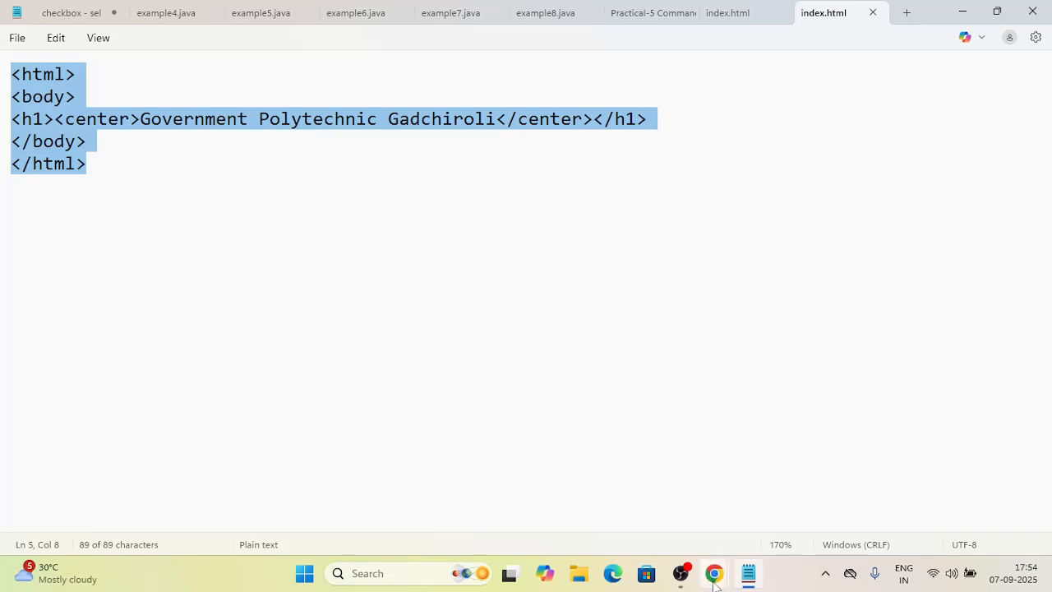
- Return to the SSH terminal, paste the HTML into the vim index.html, and save and quit with :wq
mouse_move(714, 573)
click(764, 510)
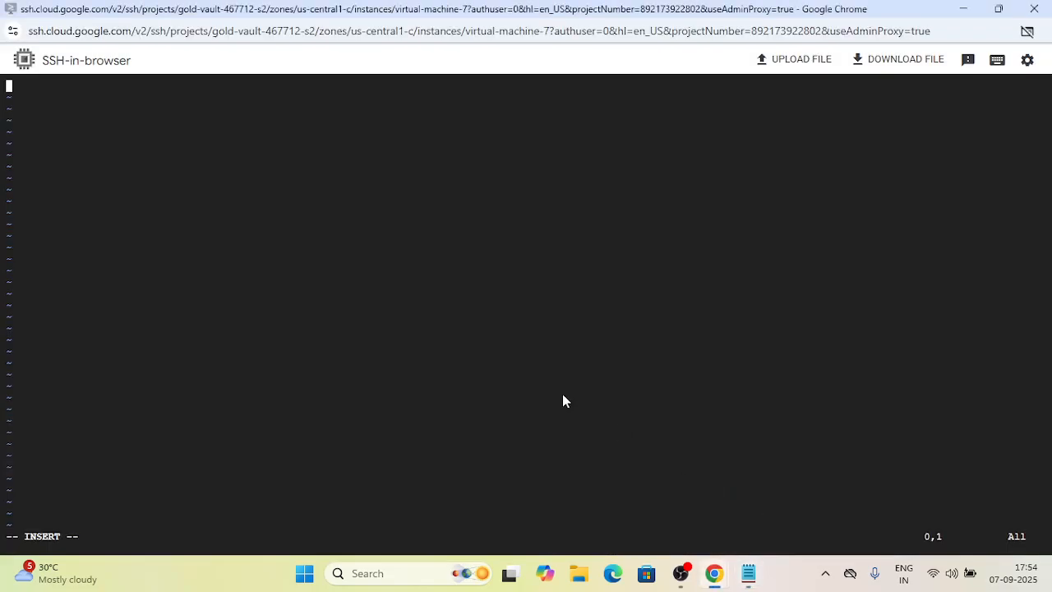
right_click(61, 158)
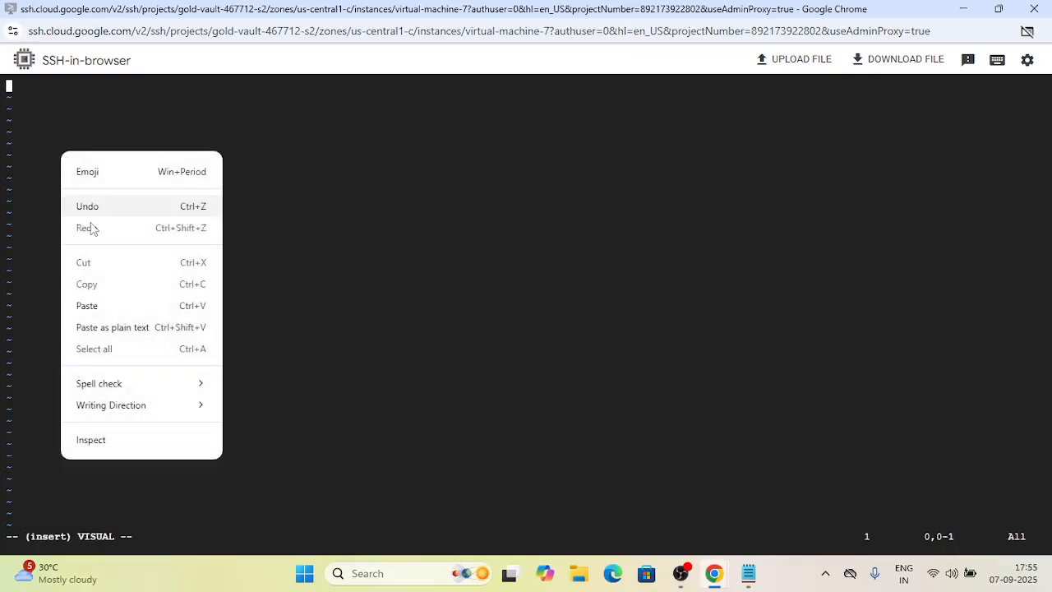
click(87, 306)
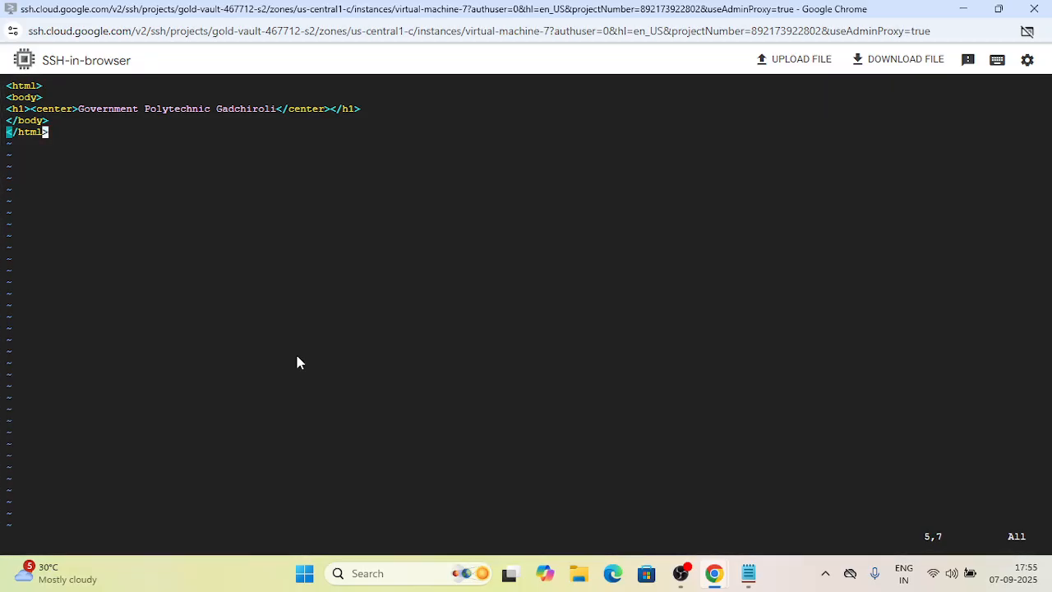
key(colon)
text(wq)
key(Return)
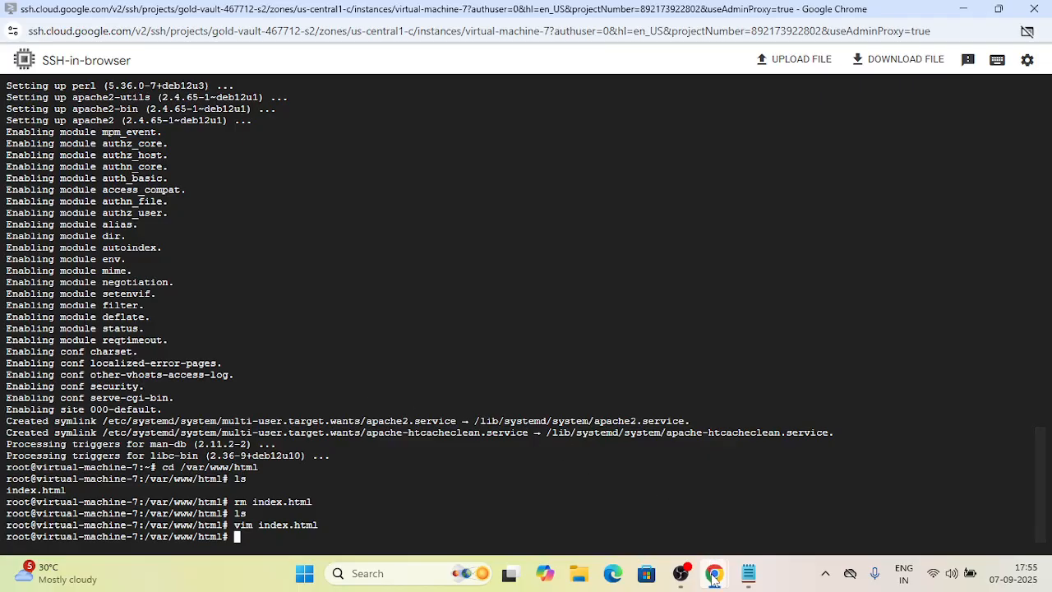
- Switch to the browser tab showing the server at 34.46.200.169 and reload the page to view the custom page
mouse_move(714, 578)
click(659, 503)
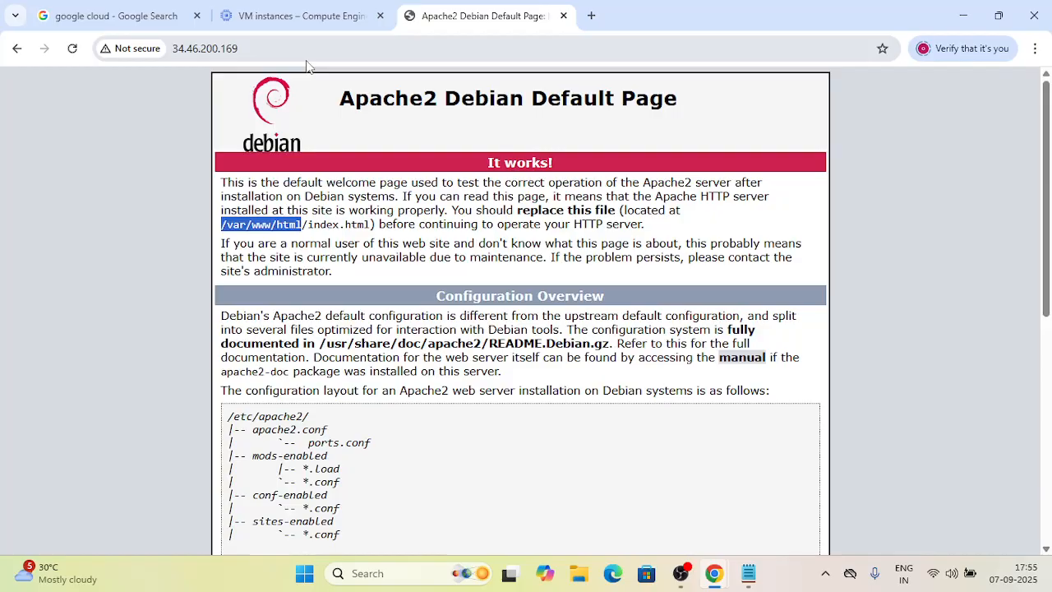
click(73, 50)
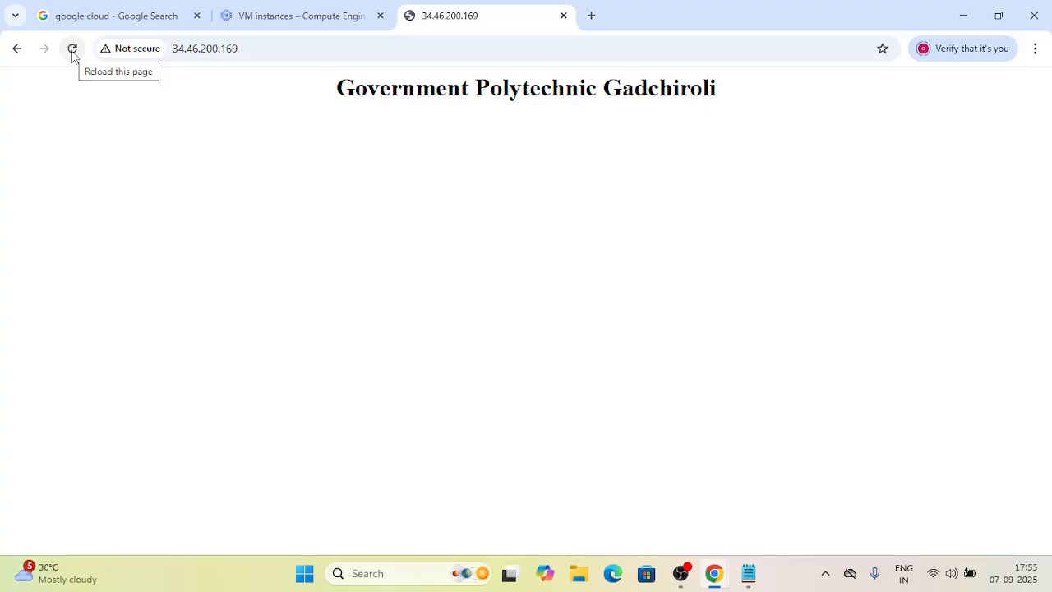
click(73, 50)
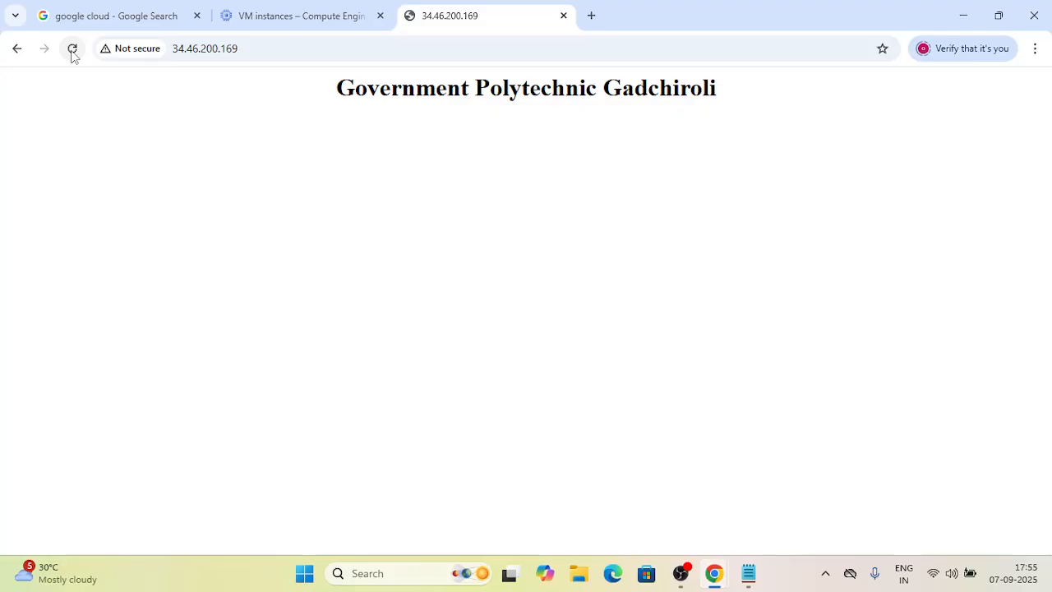